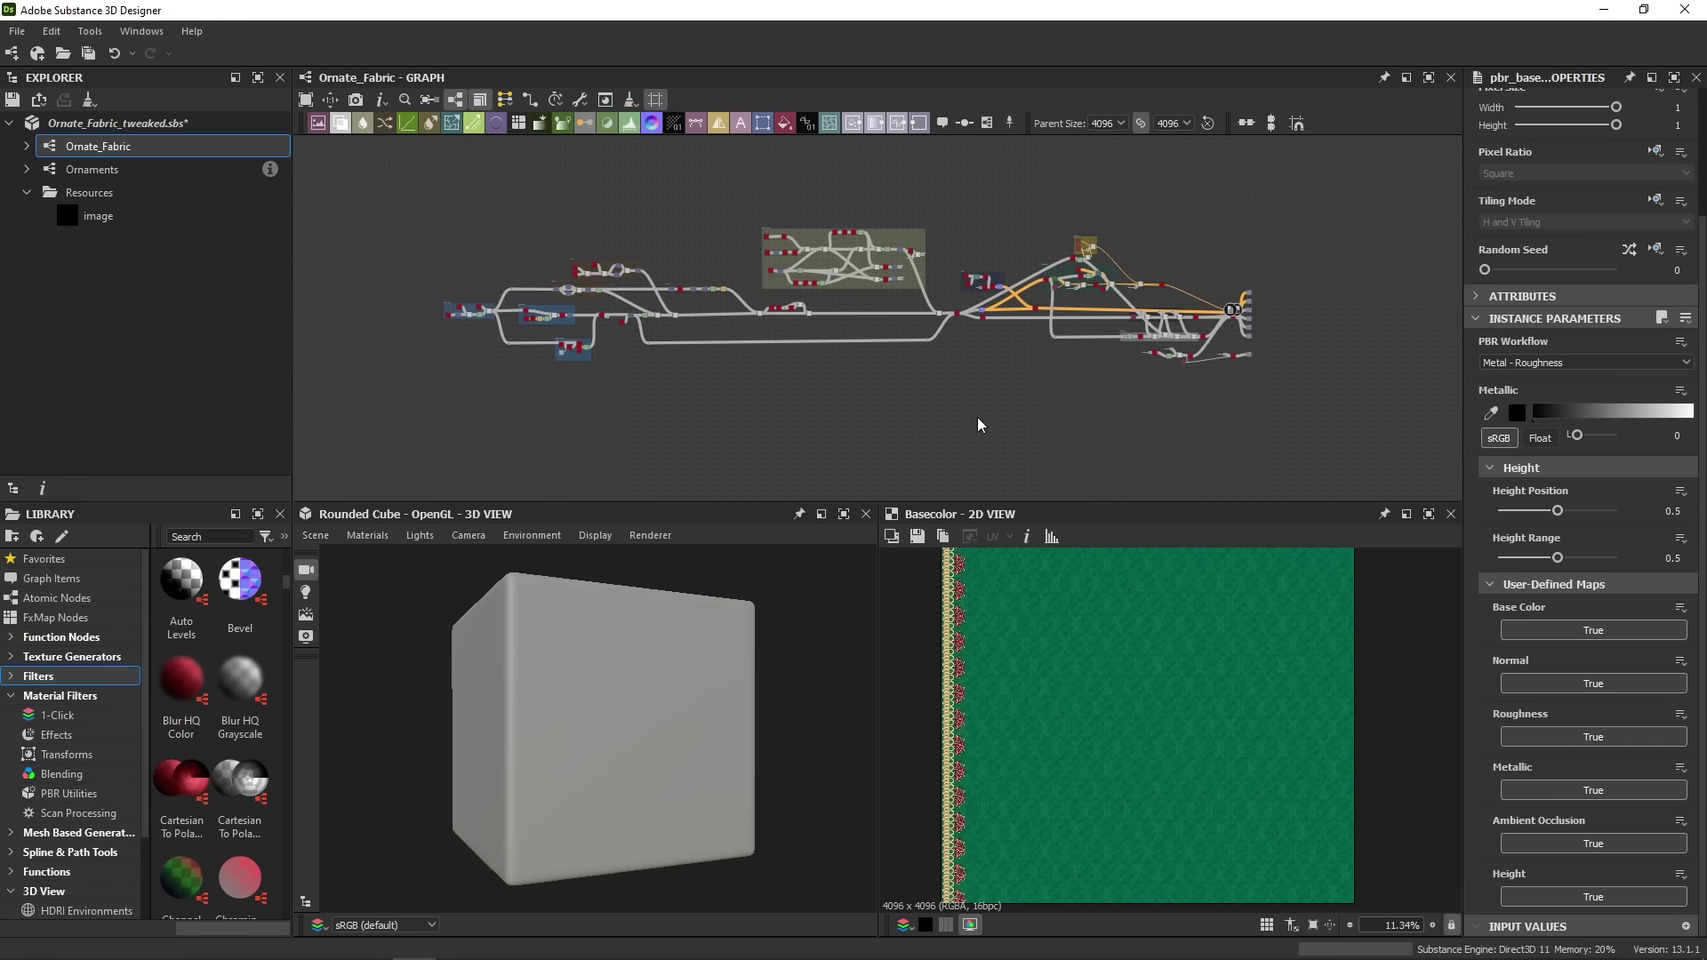
Undock the 3D View, 2D View and Graph panels into floating windows and rearrange them.
left_click(823, 513)
left_click(1426, 515)
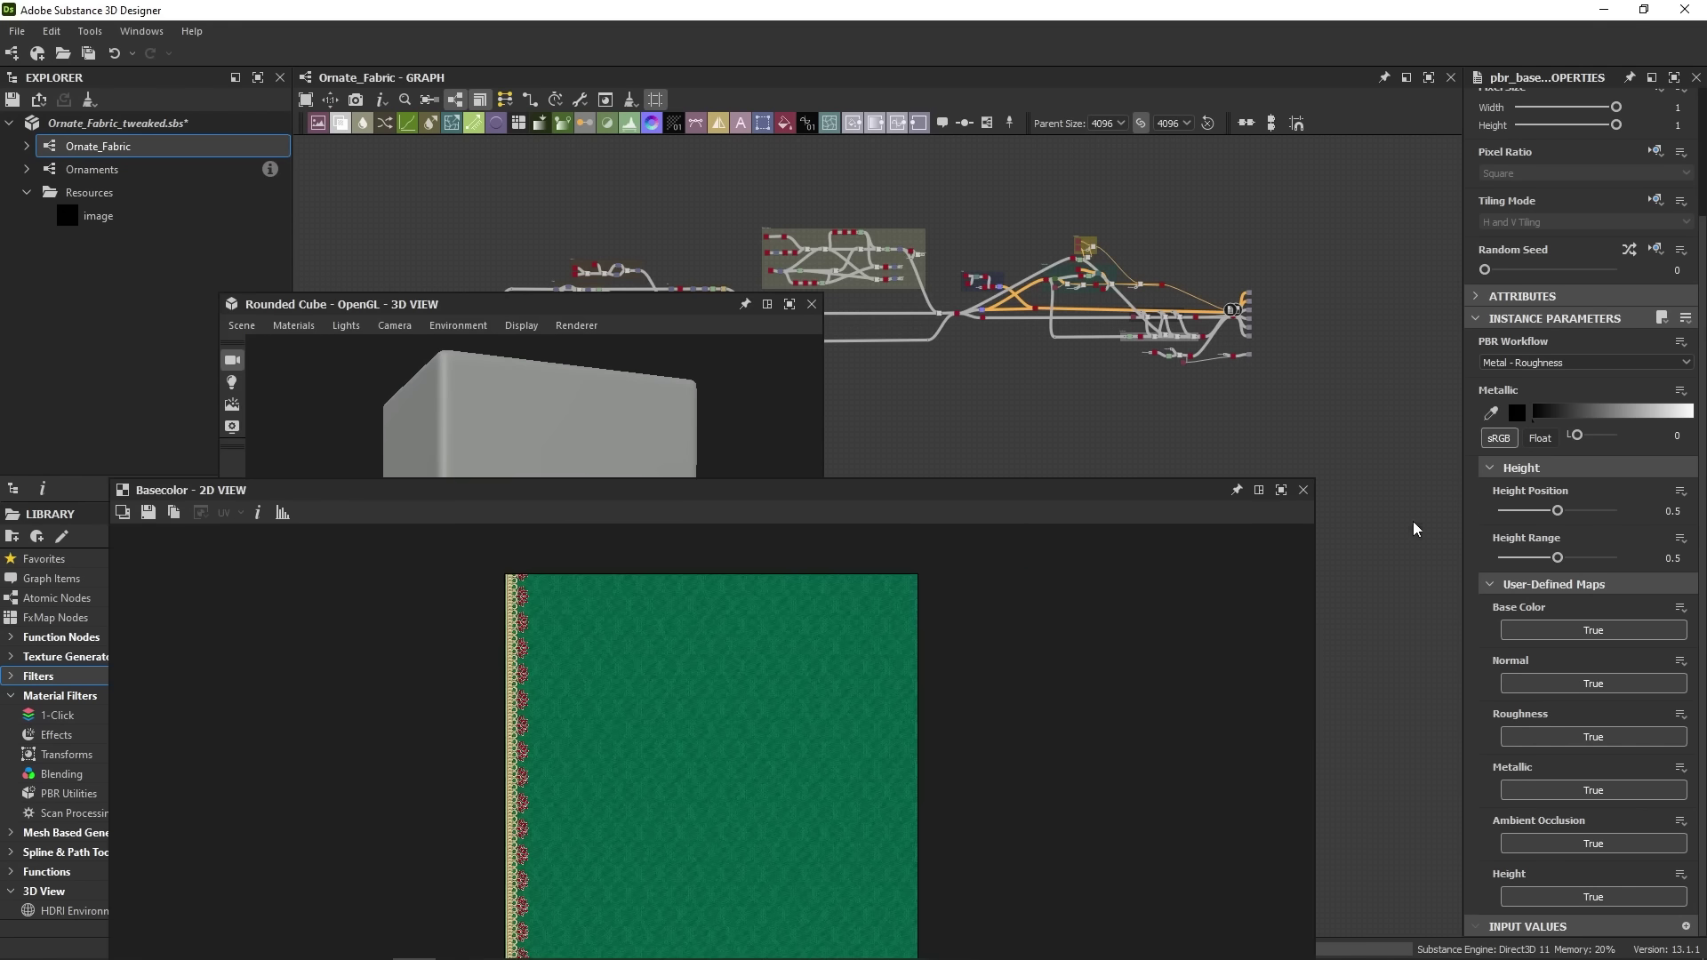
left_click_drag(1095, 484, 1369, 498)
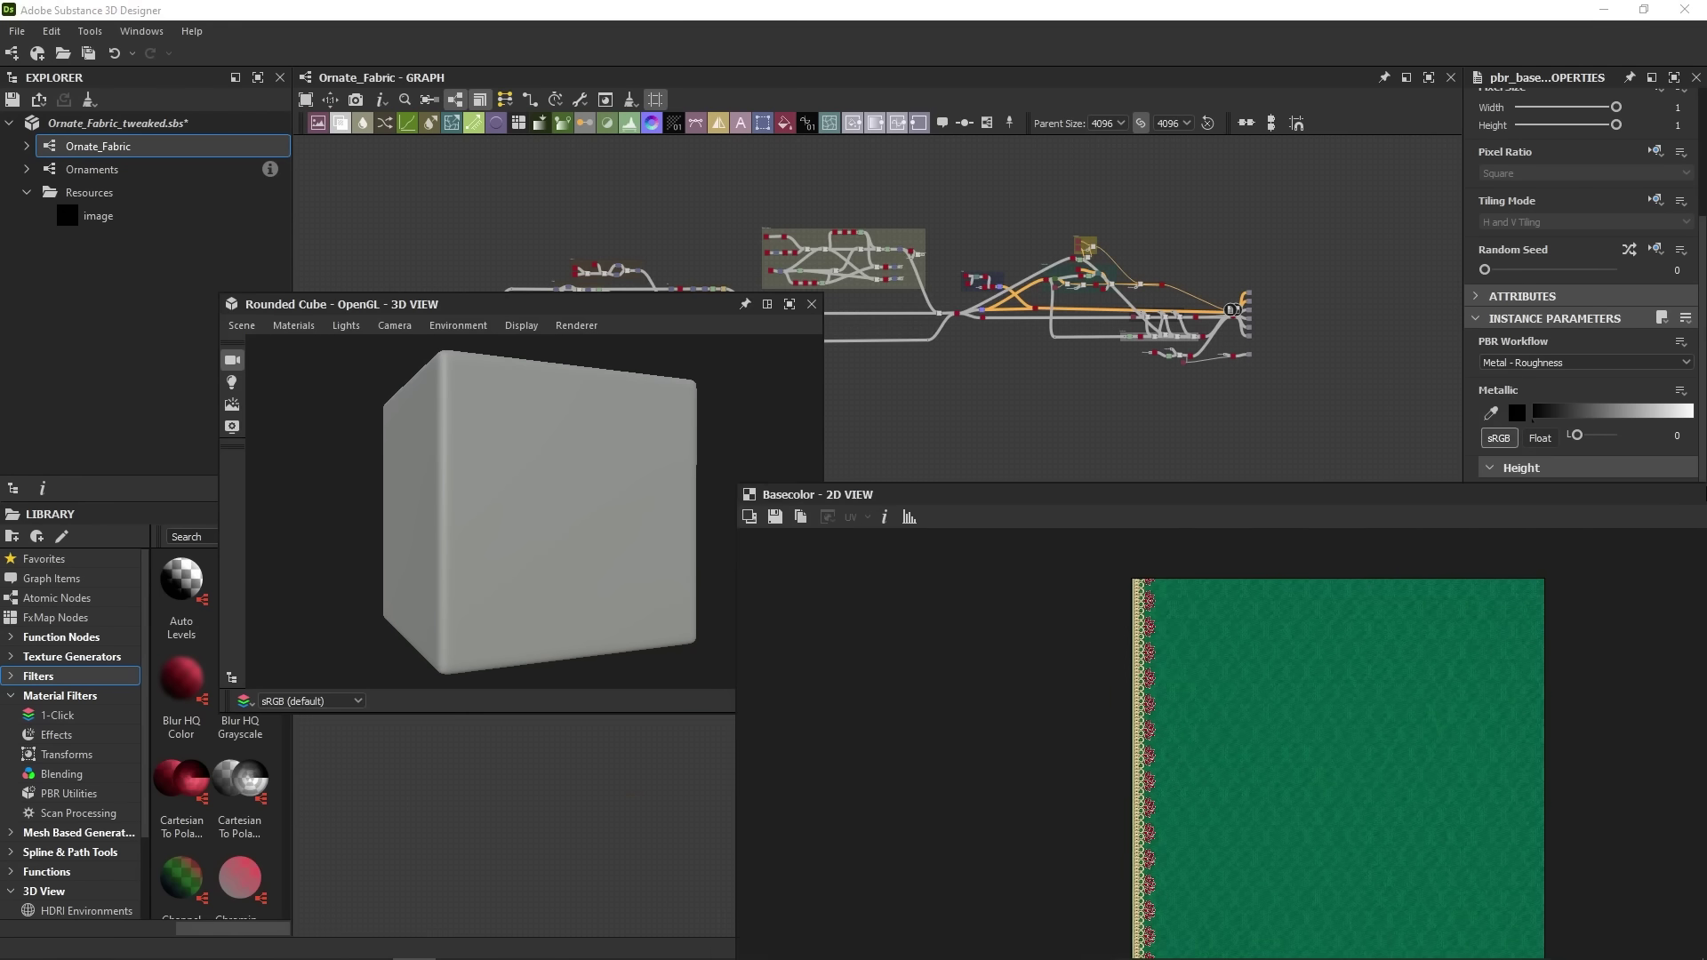
left_click(1403, 80)
left_click_drag(1079, 71, 782, 88)
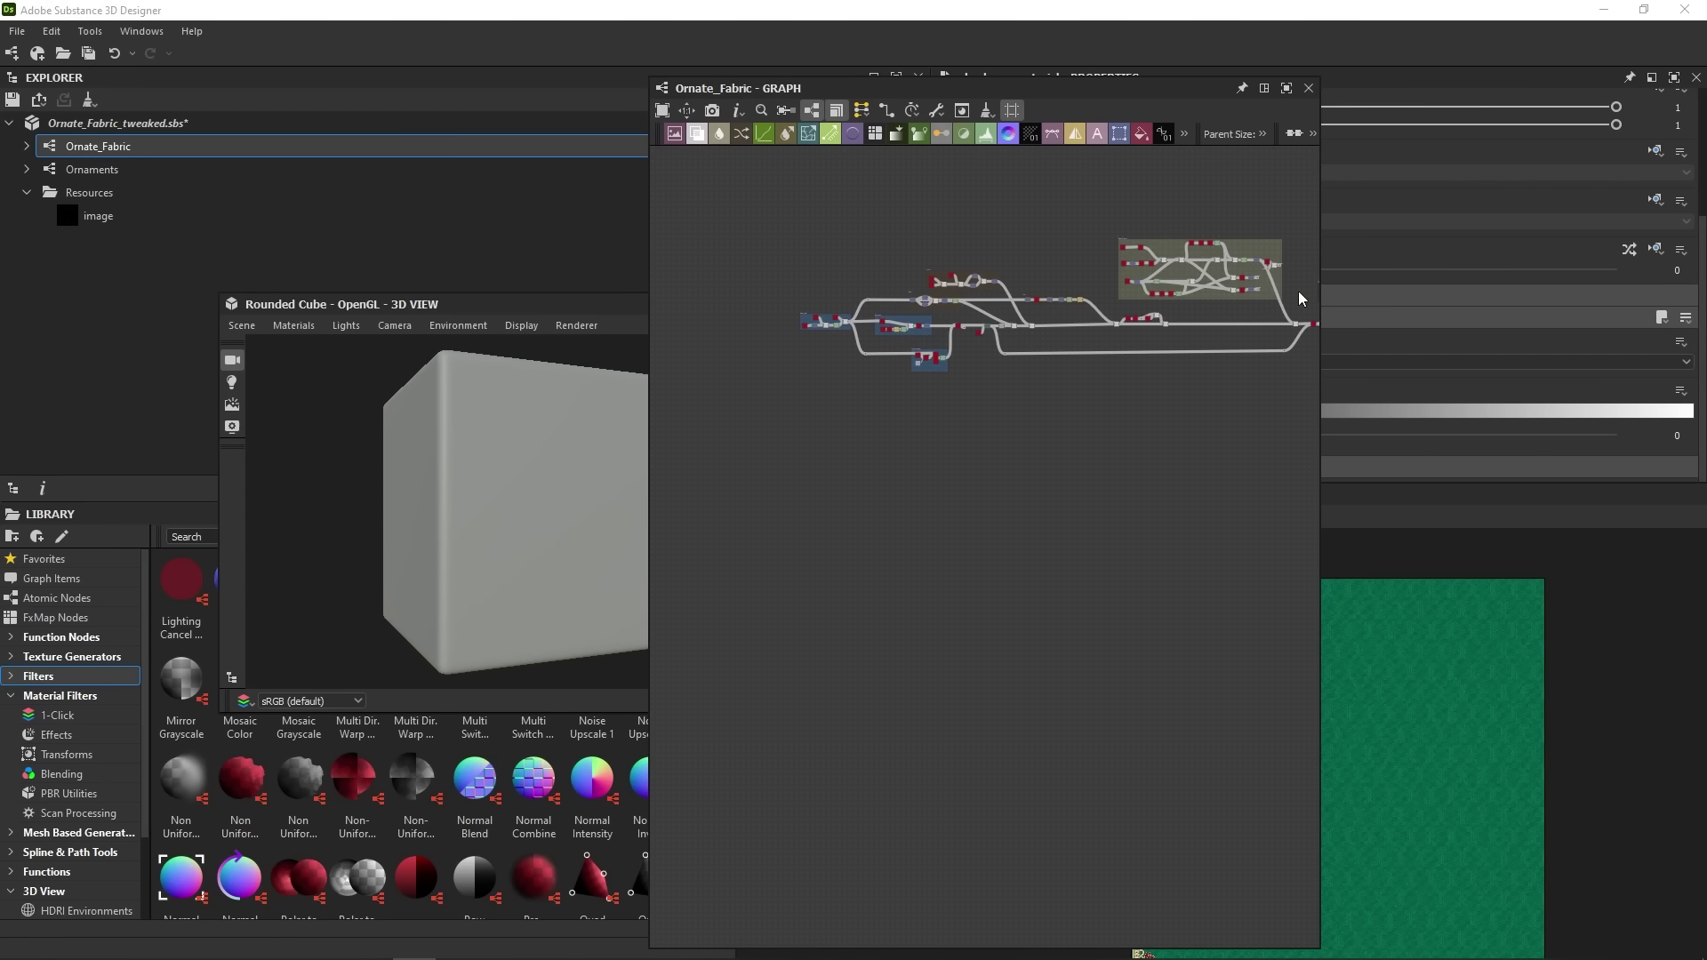
Reset the window layout to its default docked arrangement and bring the basecolor texture back into the 2D View.
left_click(136, 33)
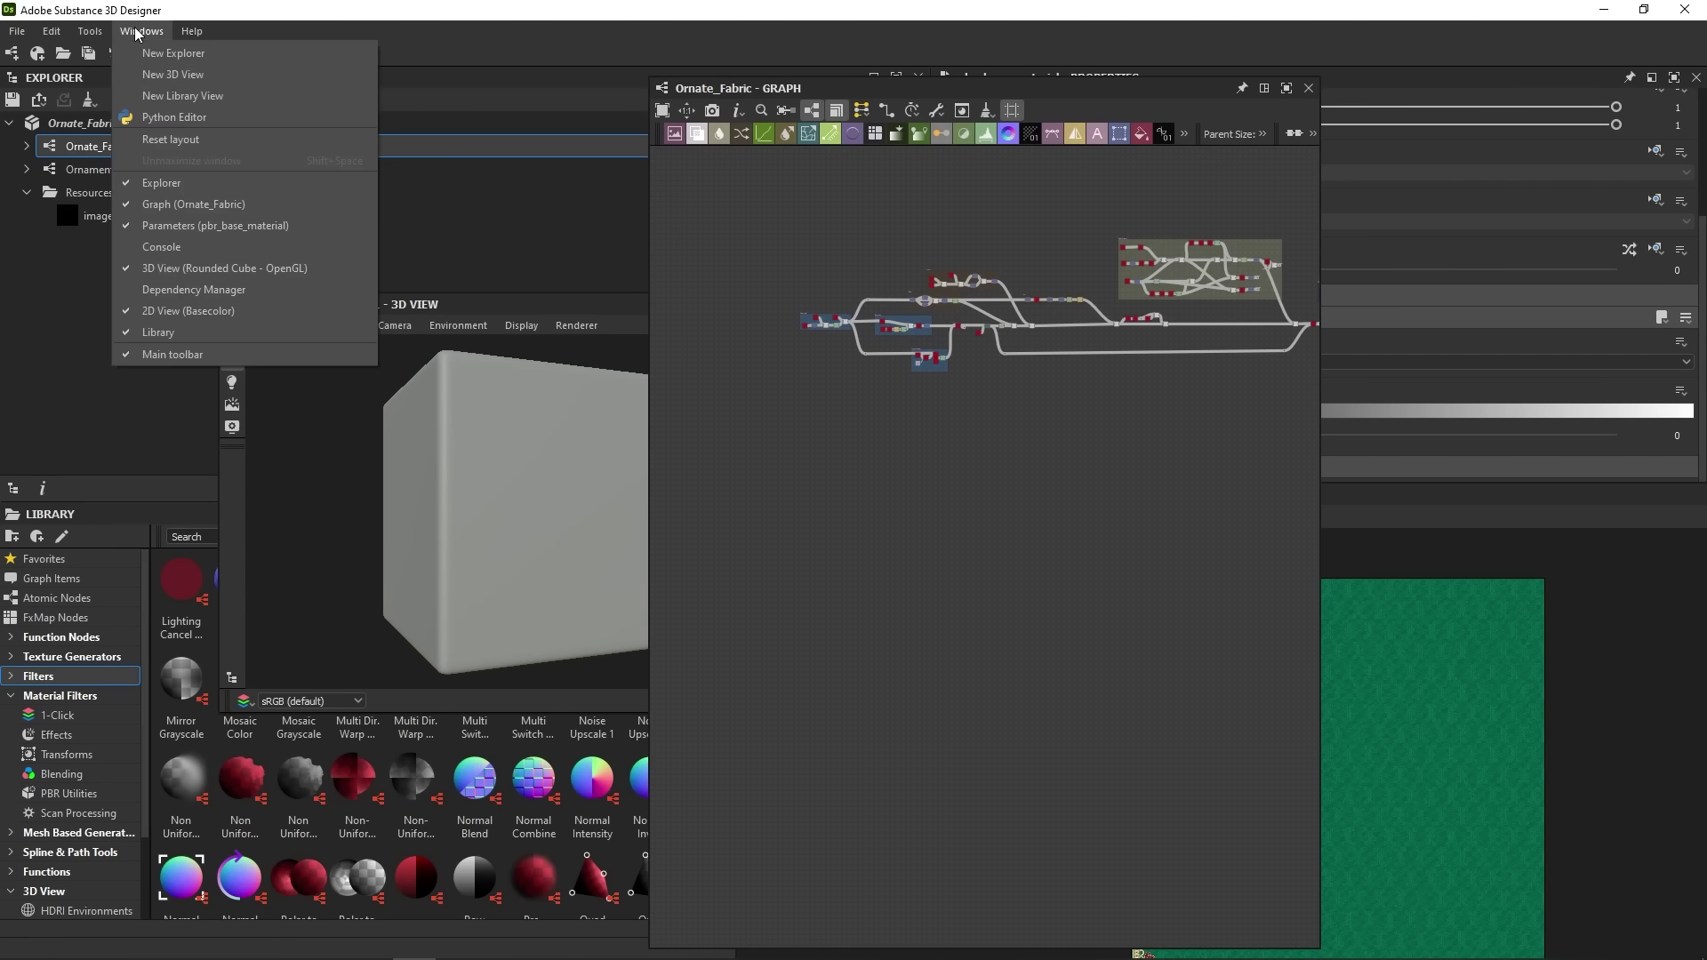
left_click(175, 131)
left_click(804, 497)
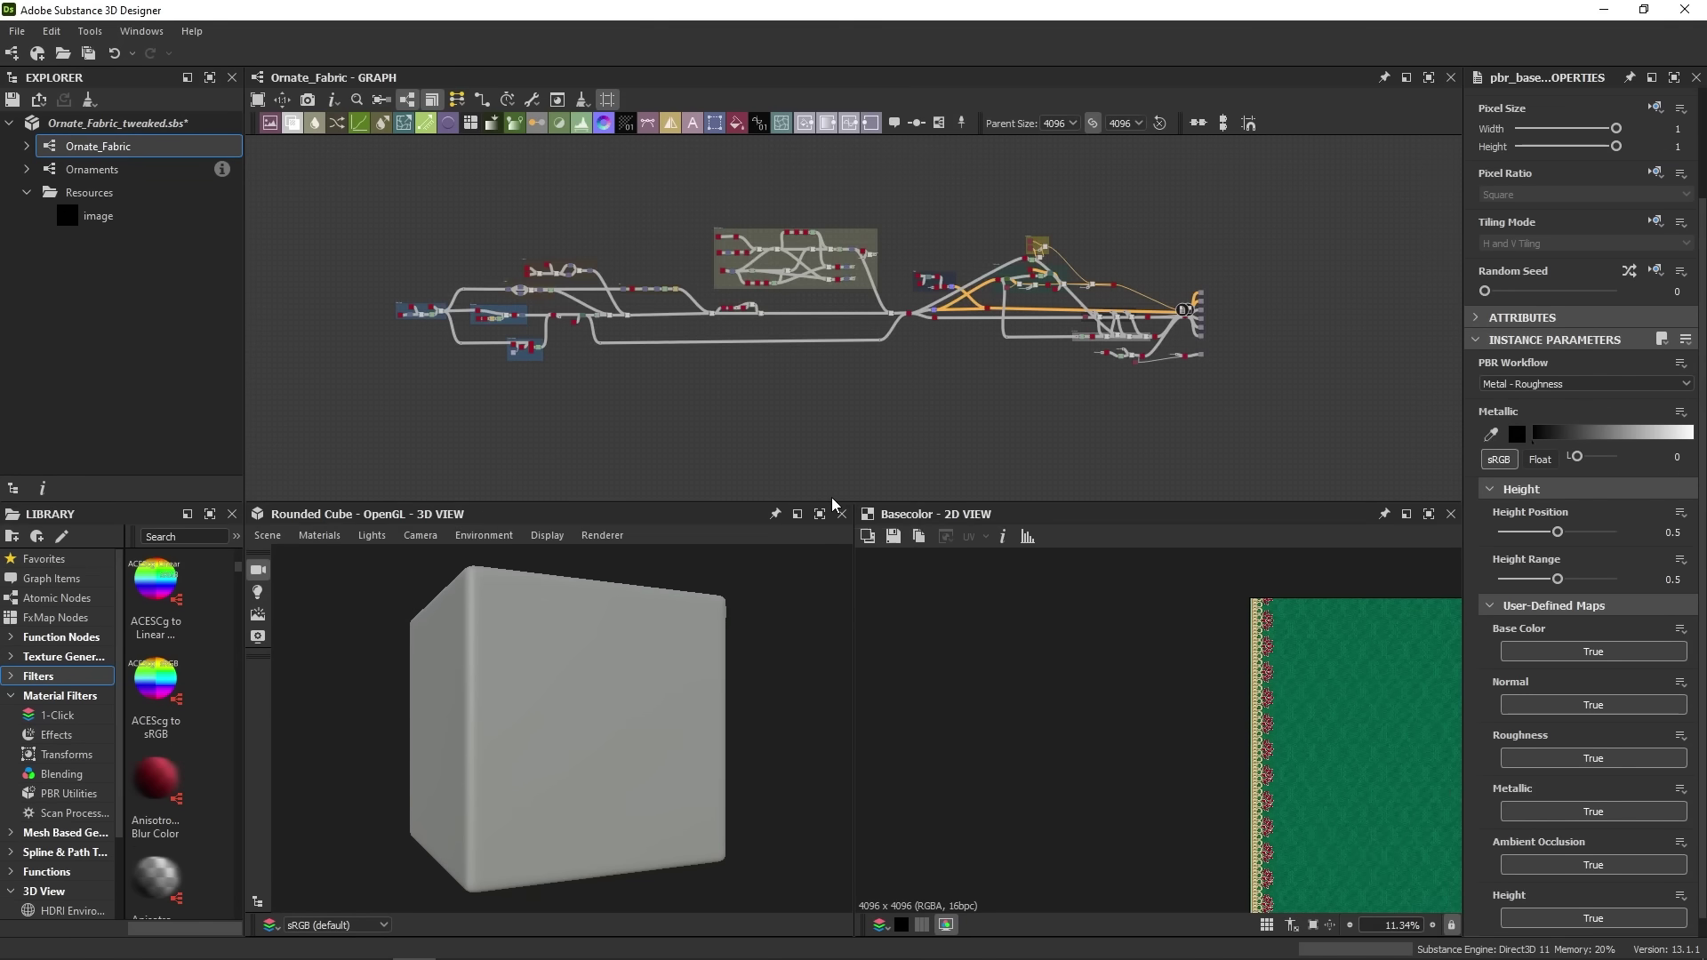
middle_click_drag(1159, 671, 892, 705)
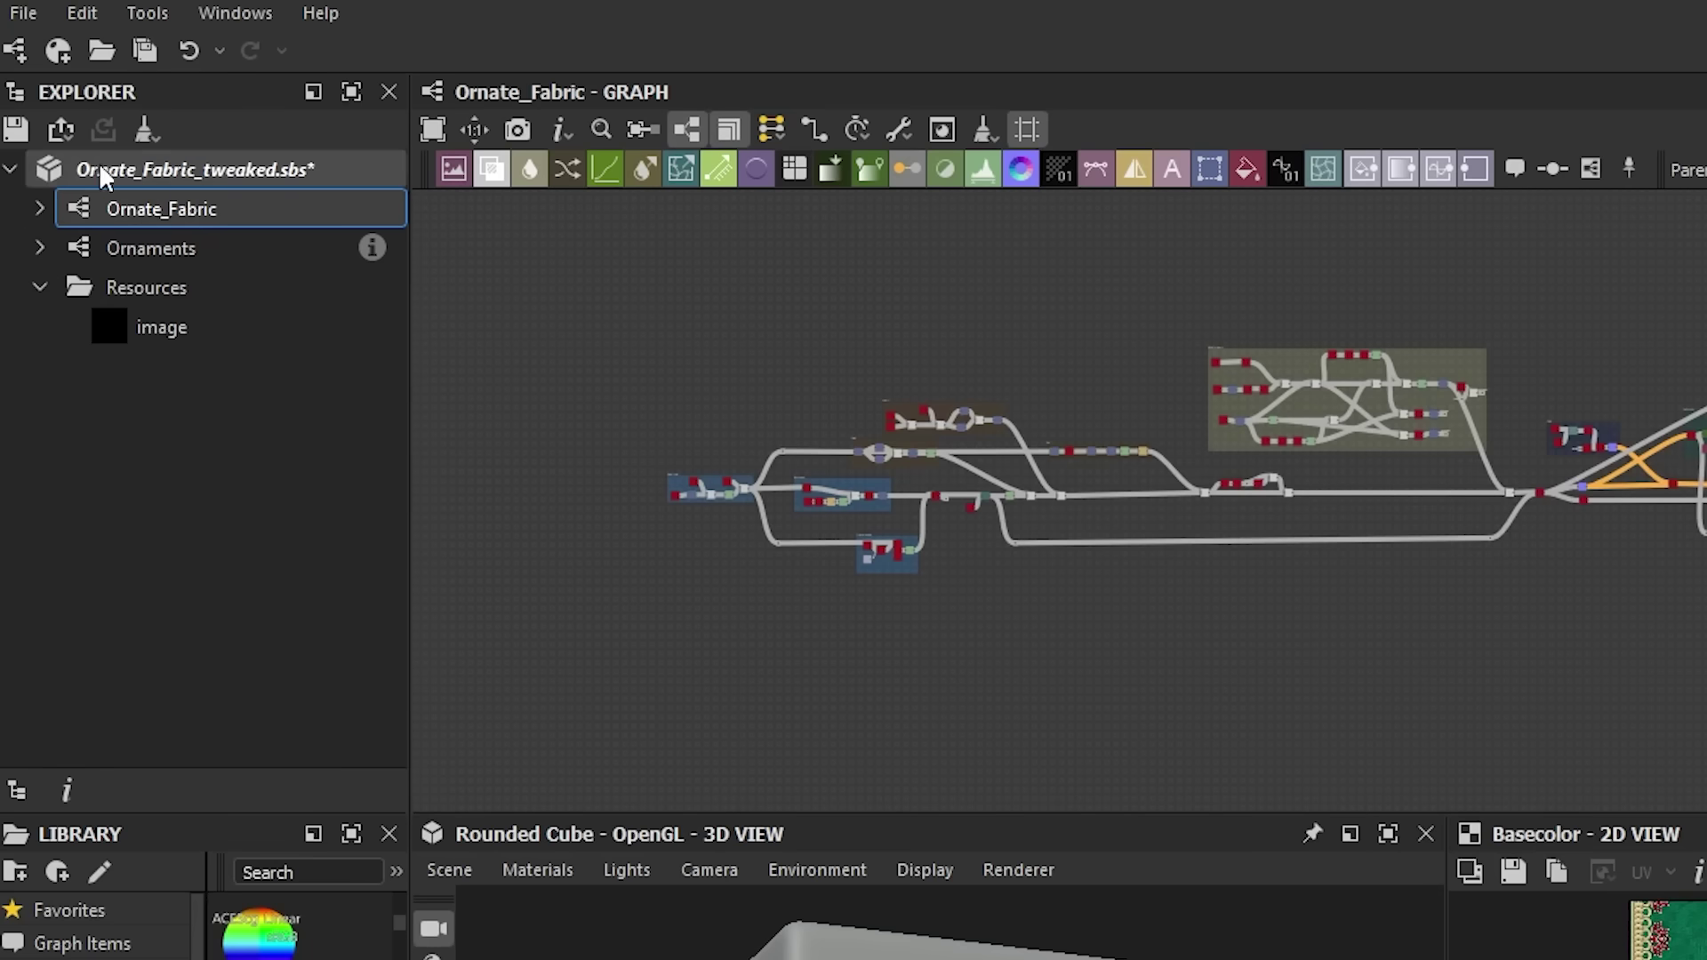
left_click(10, 170)
left_click(10, 170)
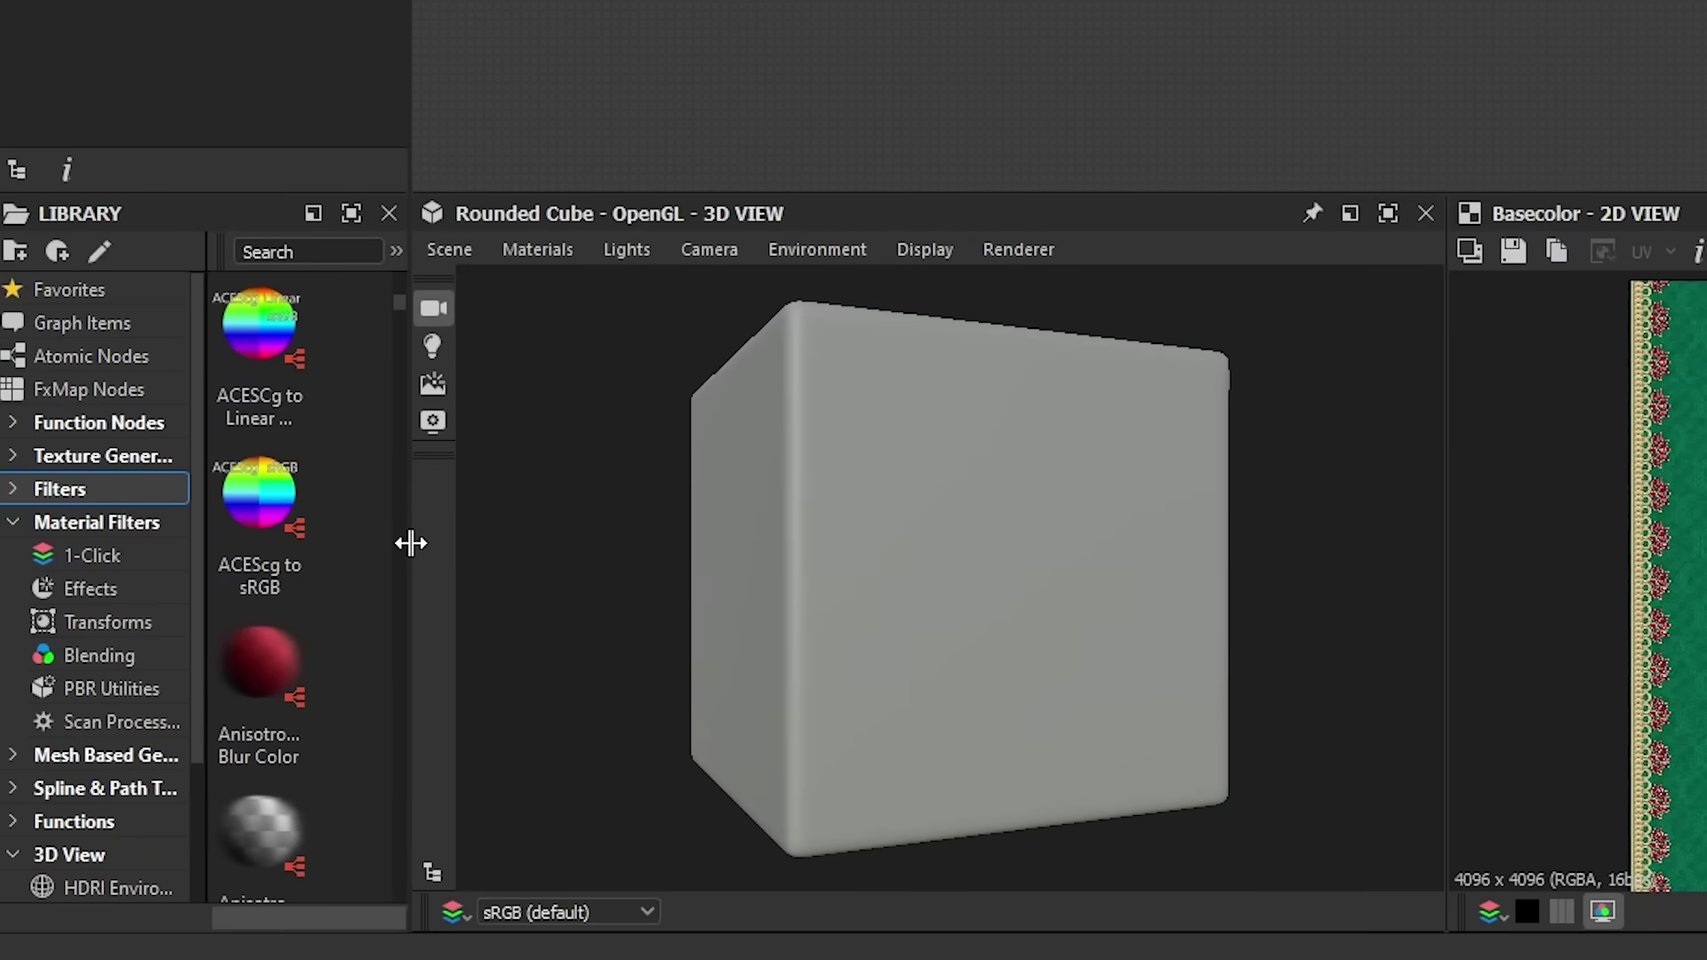
Widen the Library panel and browse the nodes in the Texture Generators and Filters categories.
left_click_drag(413, 540, 603, 558)
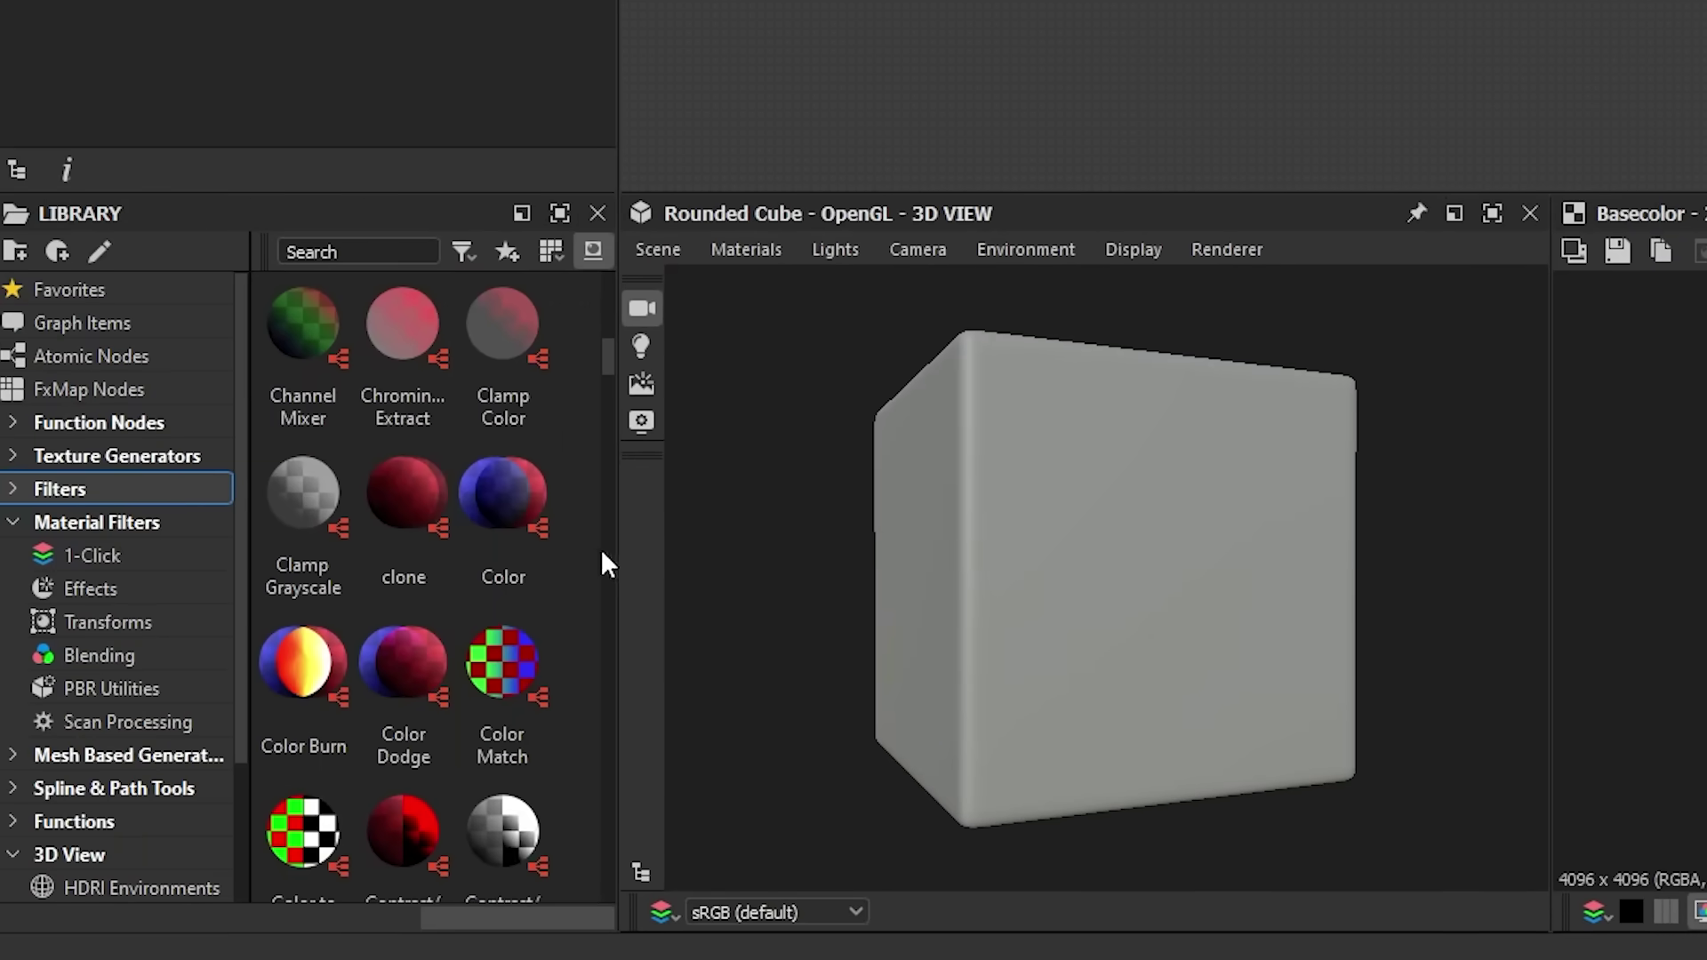
left_click(184, 449)
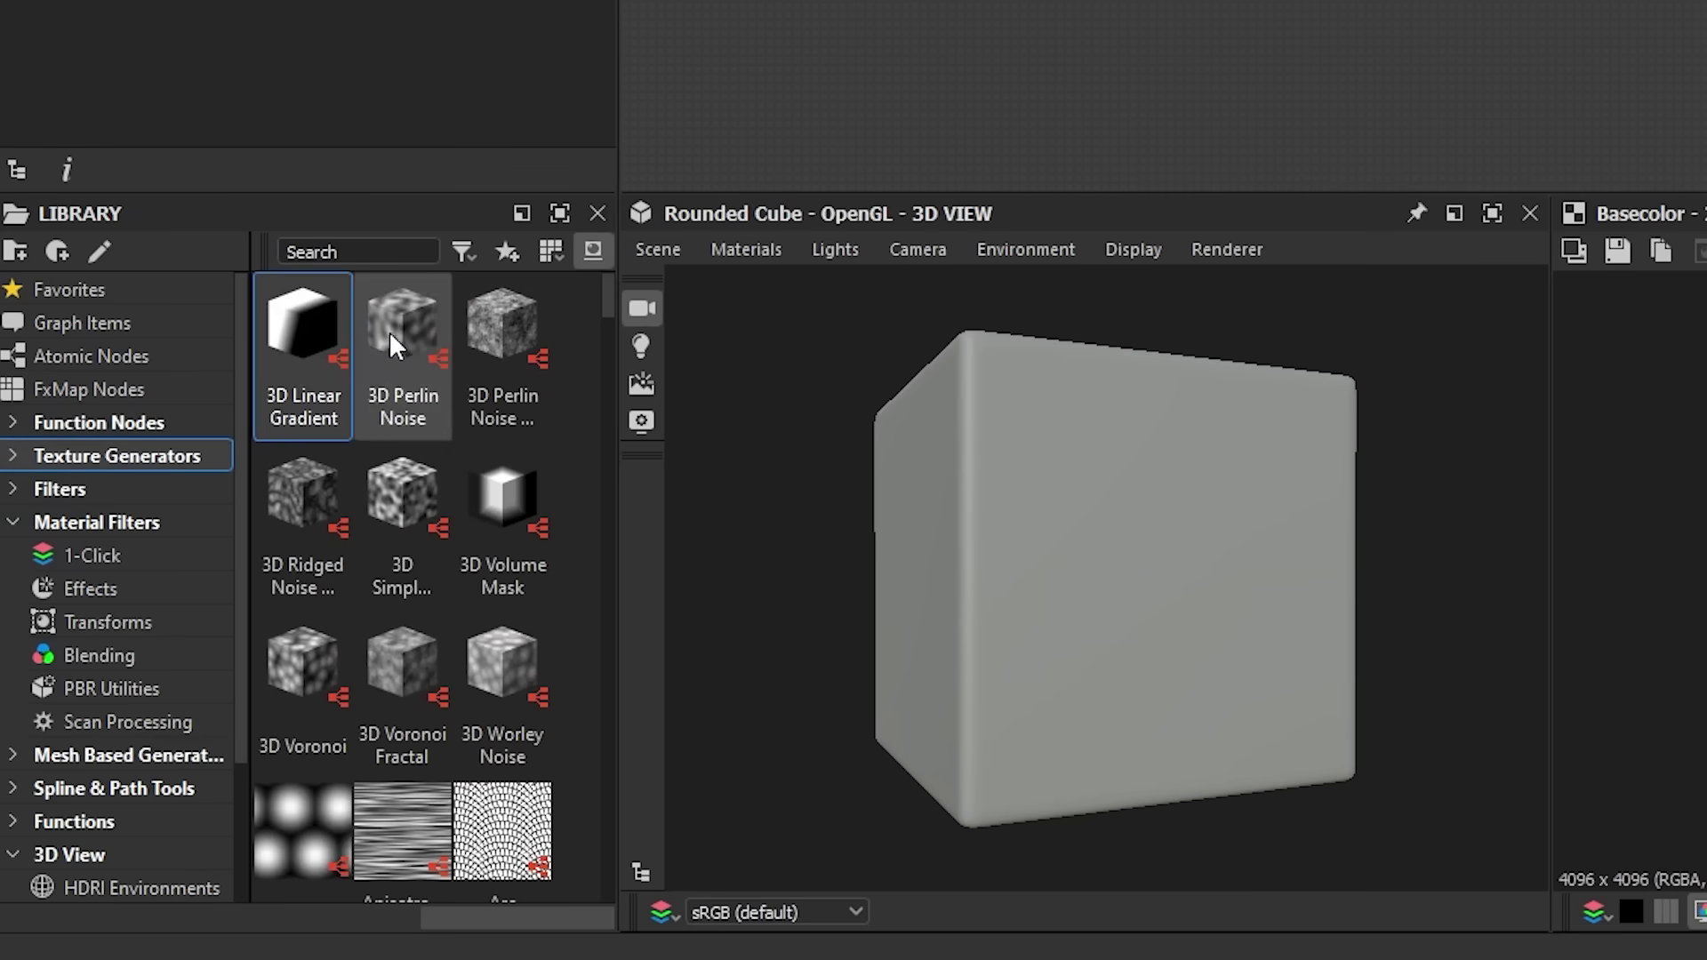
scroll(462, 502, "down", 3)
scroll(462, 502, "down", 3)
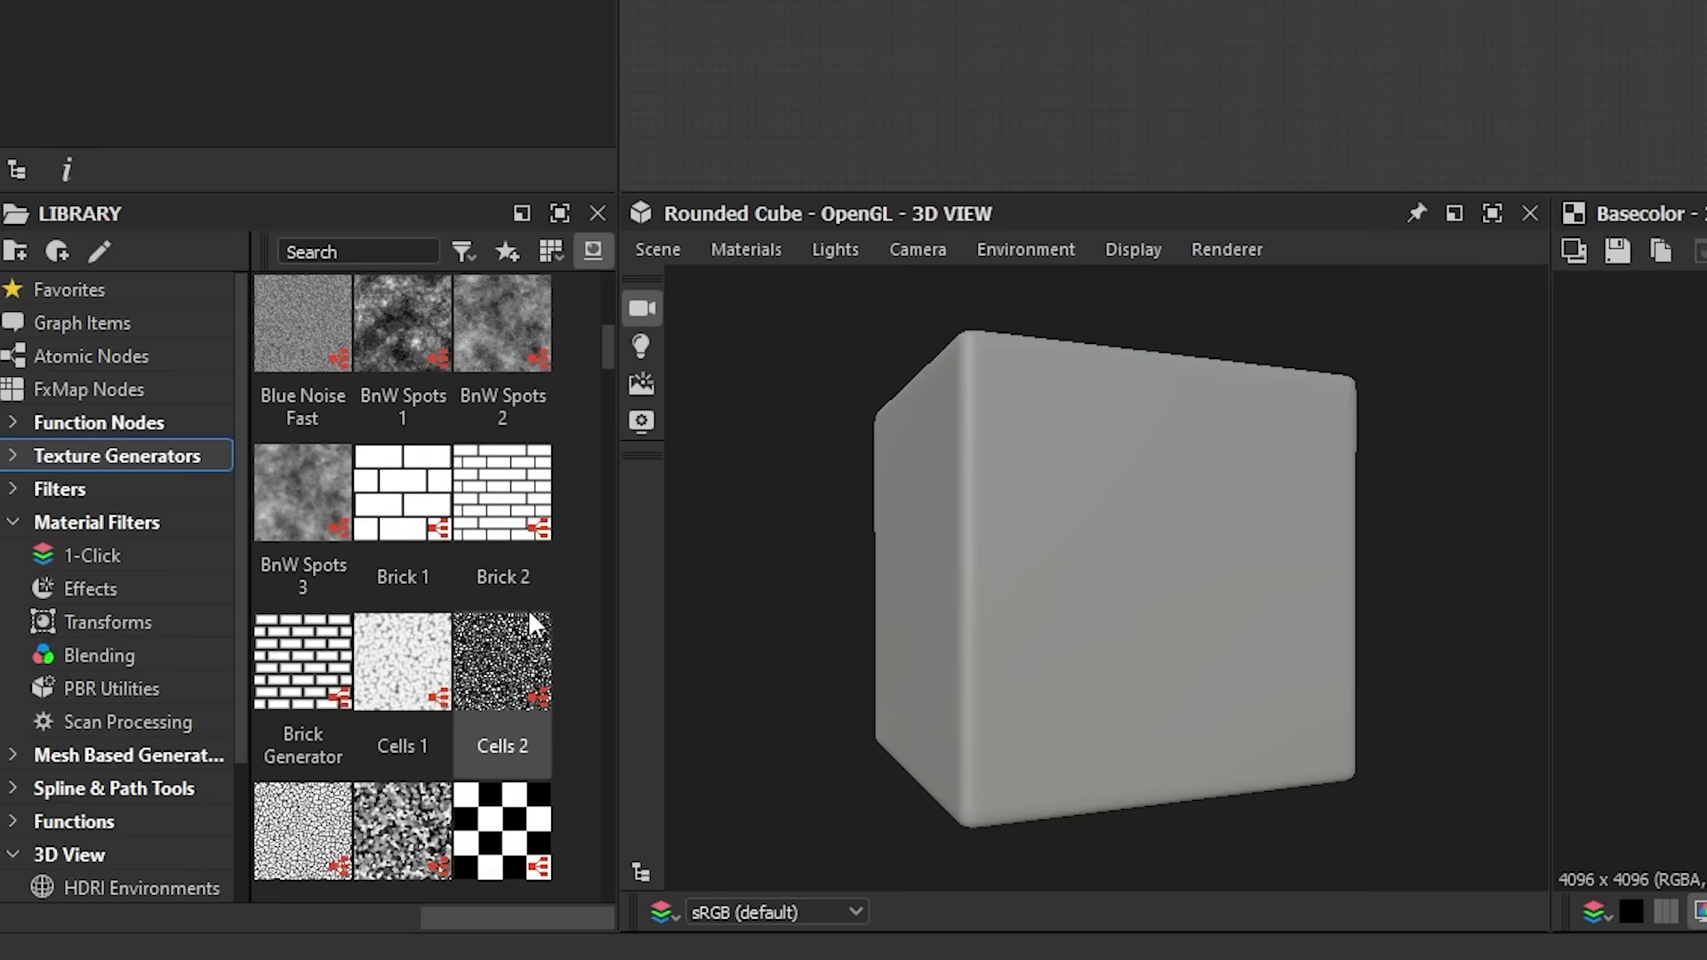
scroll(498, 642, "down", 5)
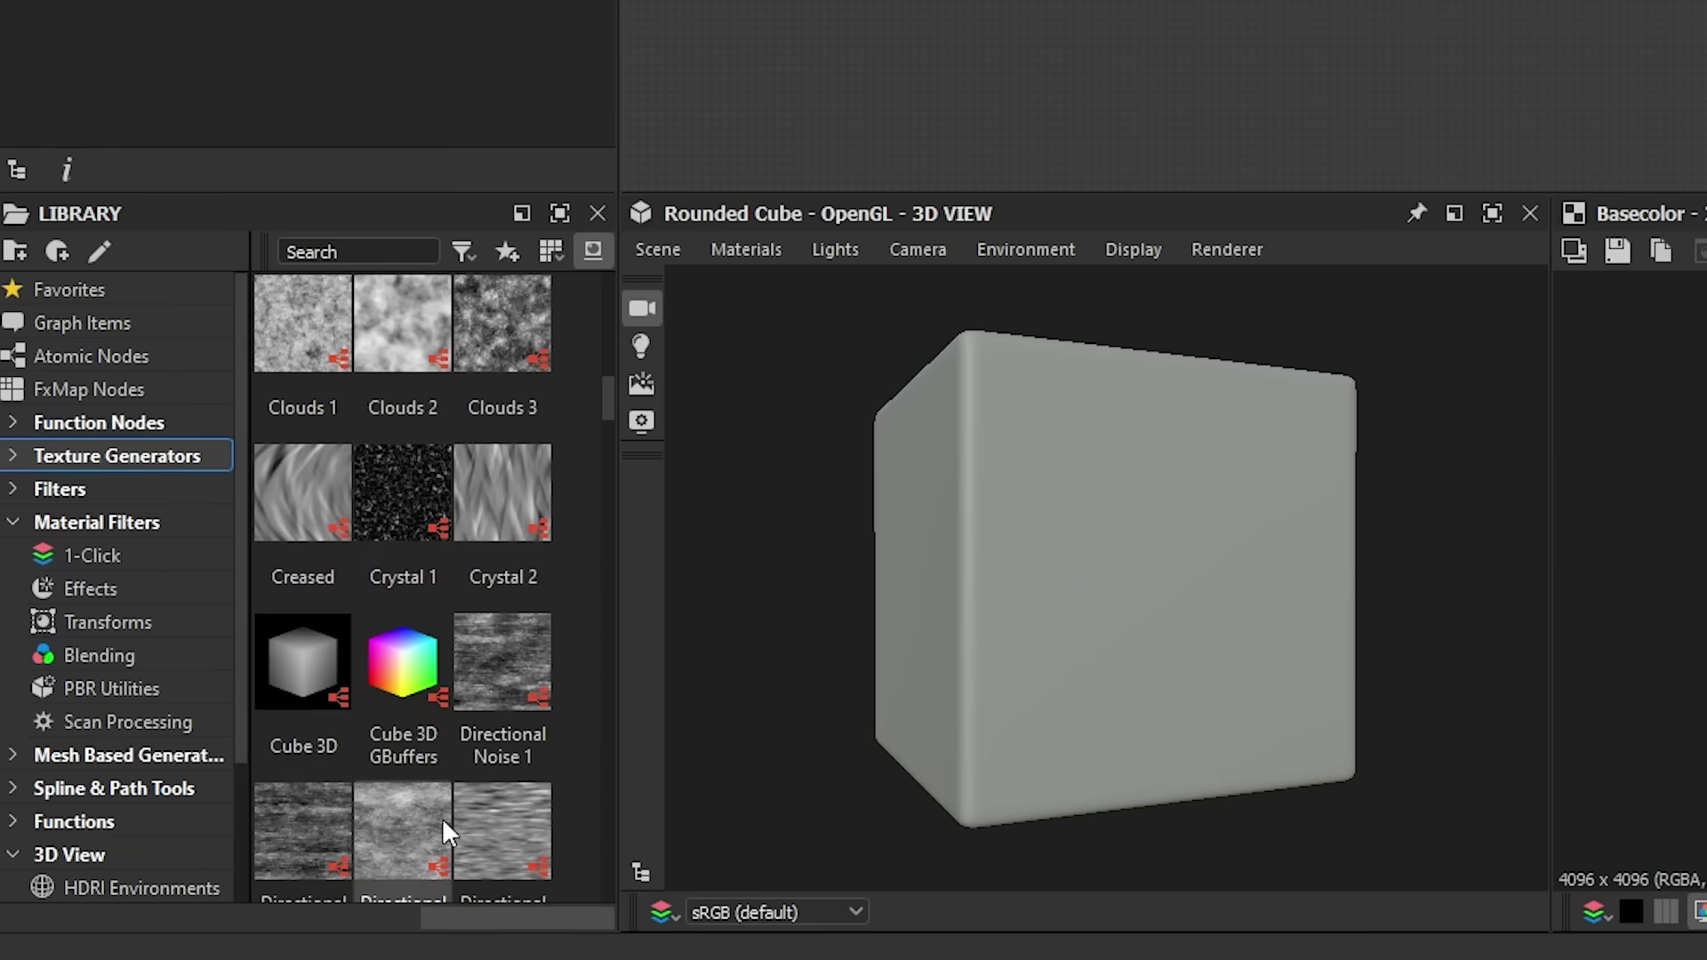
left_click(132, 488)
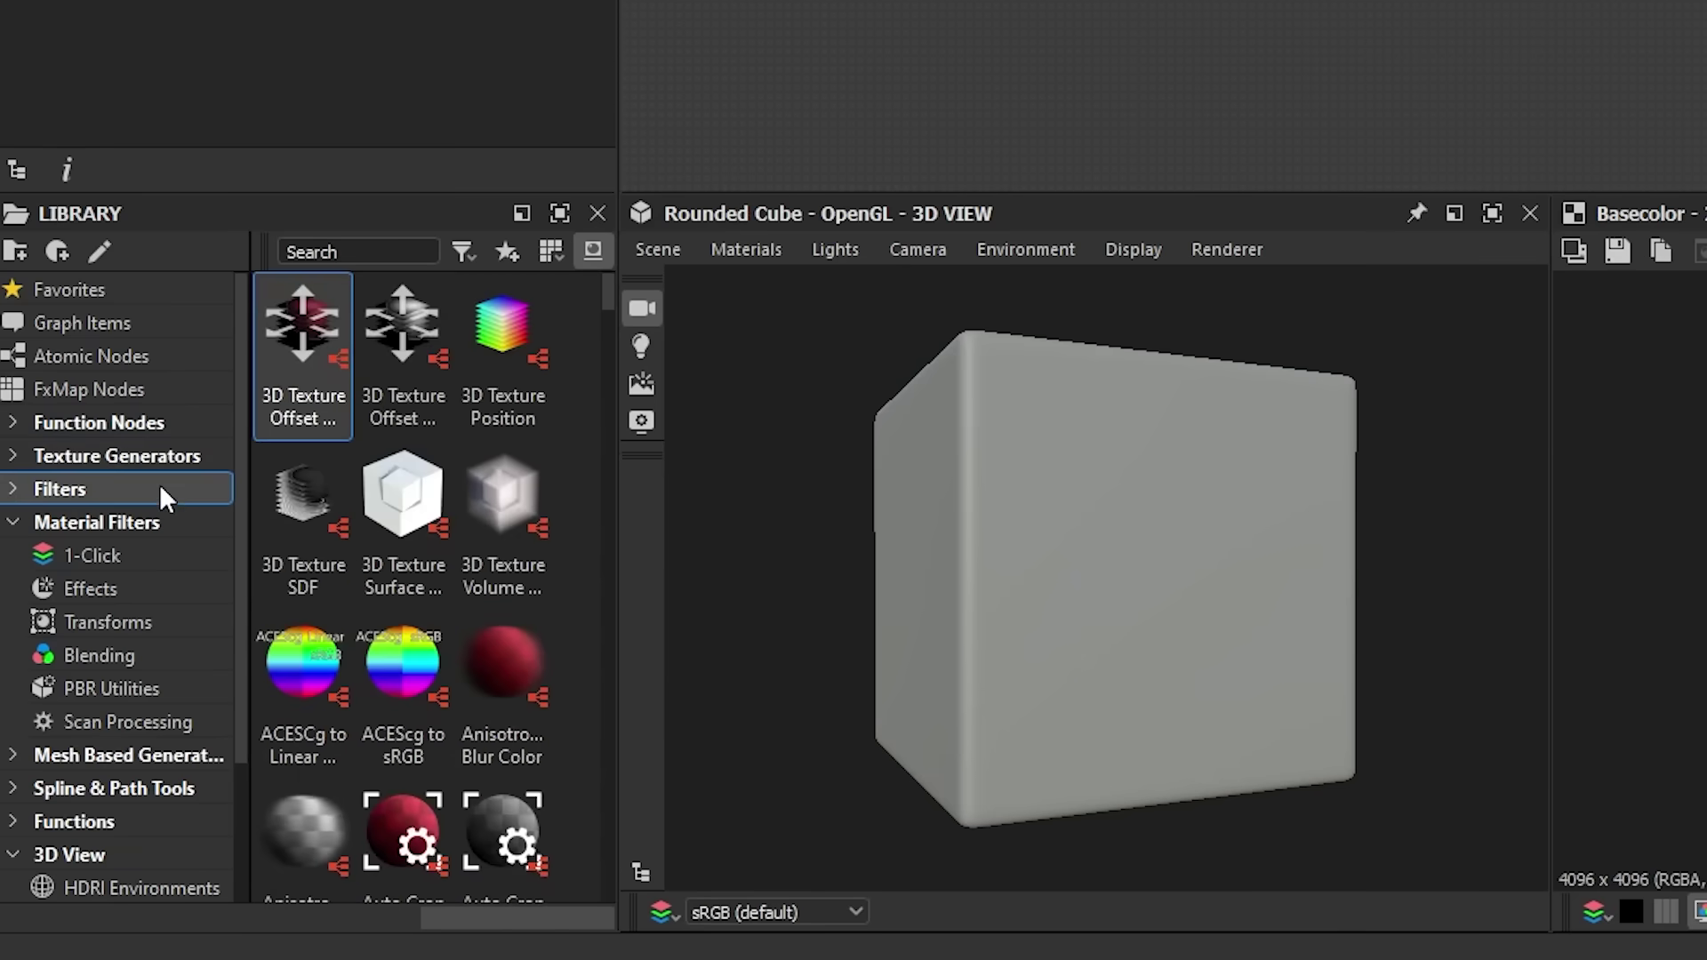
scroll(445, 511, "down", 7)
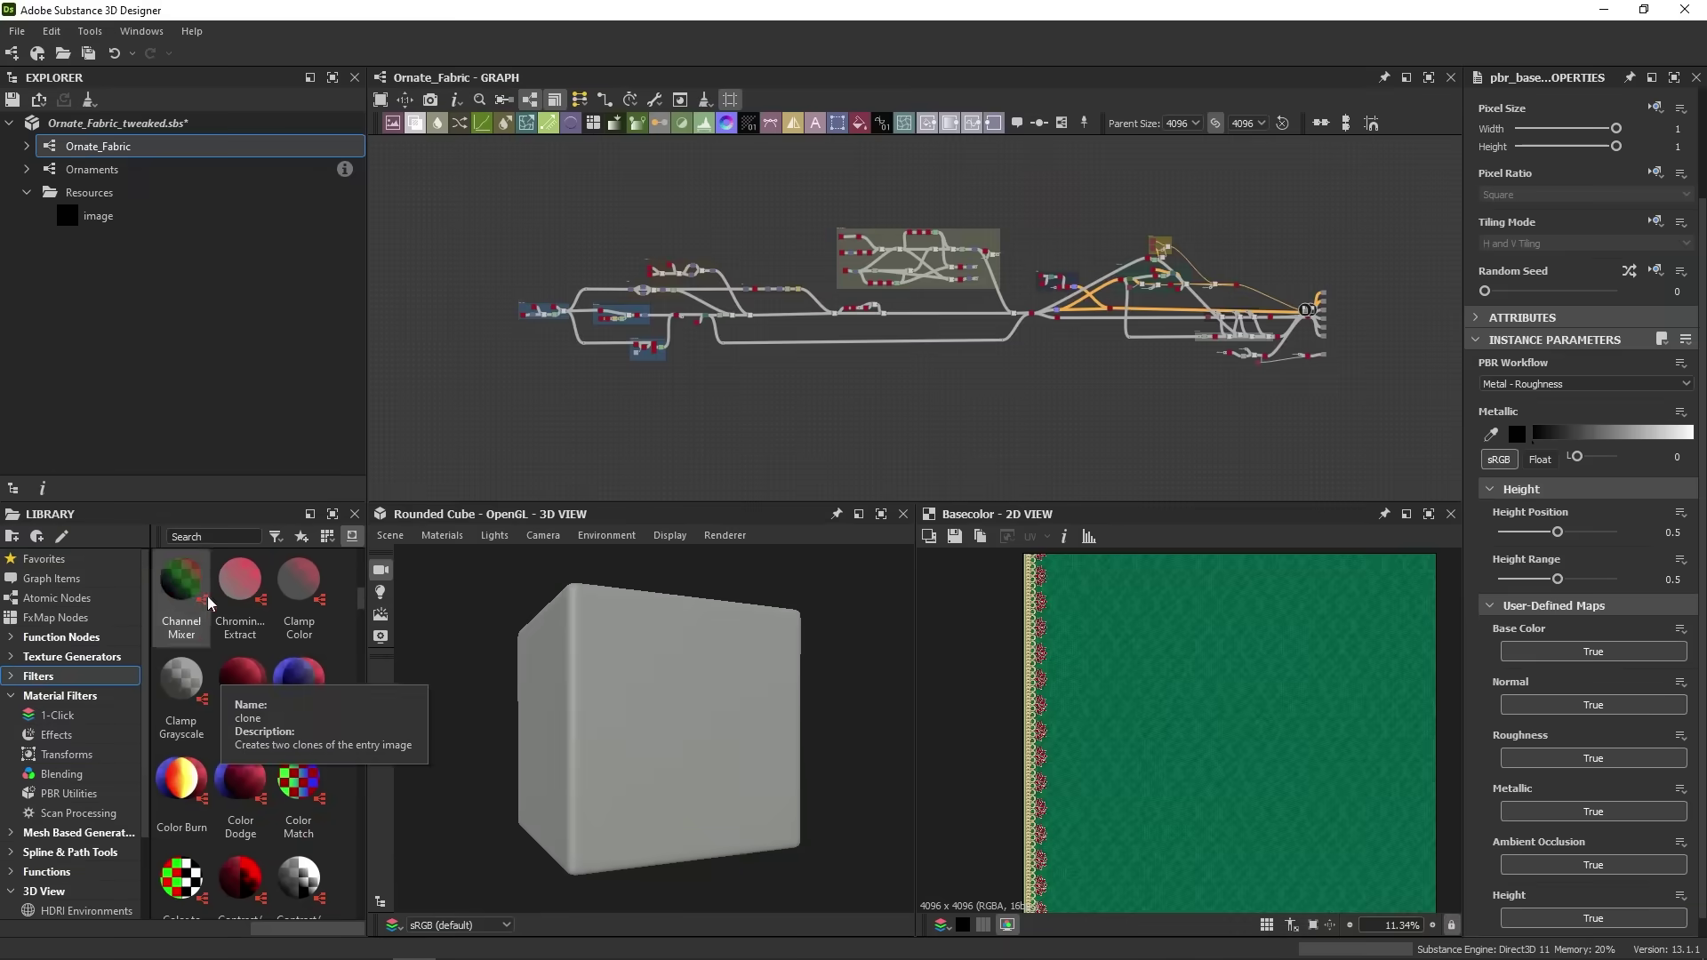
Examine the node groups and connections throughout the Ornate_Fabric graph.
middle_click_drag(1009, 435, 1010, 385)
scroll(552, 336, "up", 1)
scroll(551, 336, "up", 4)
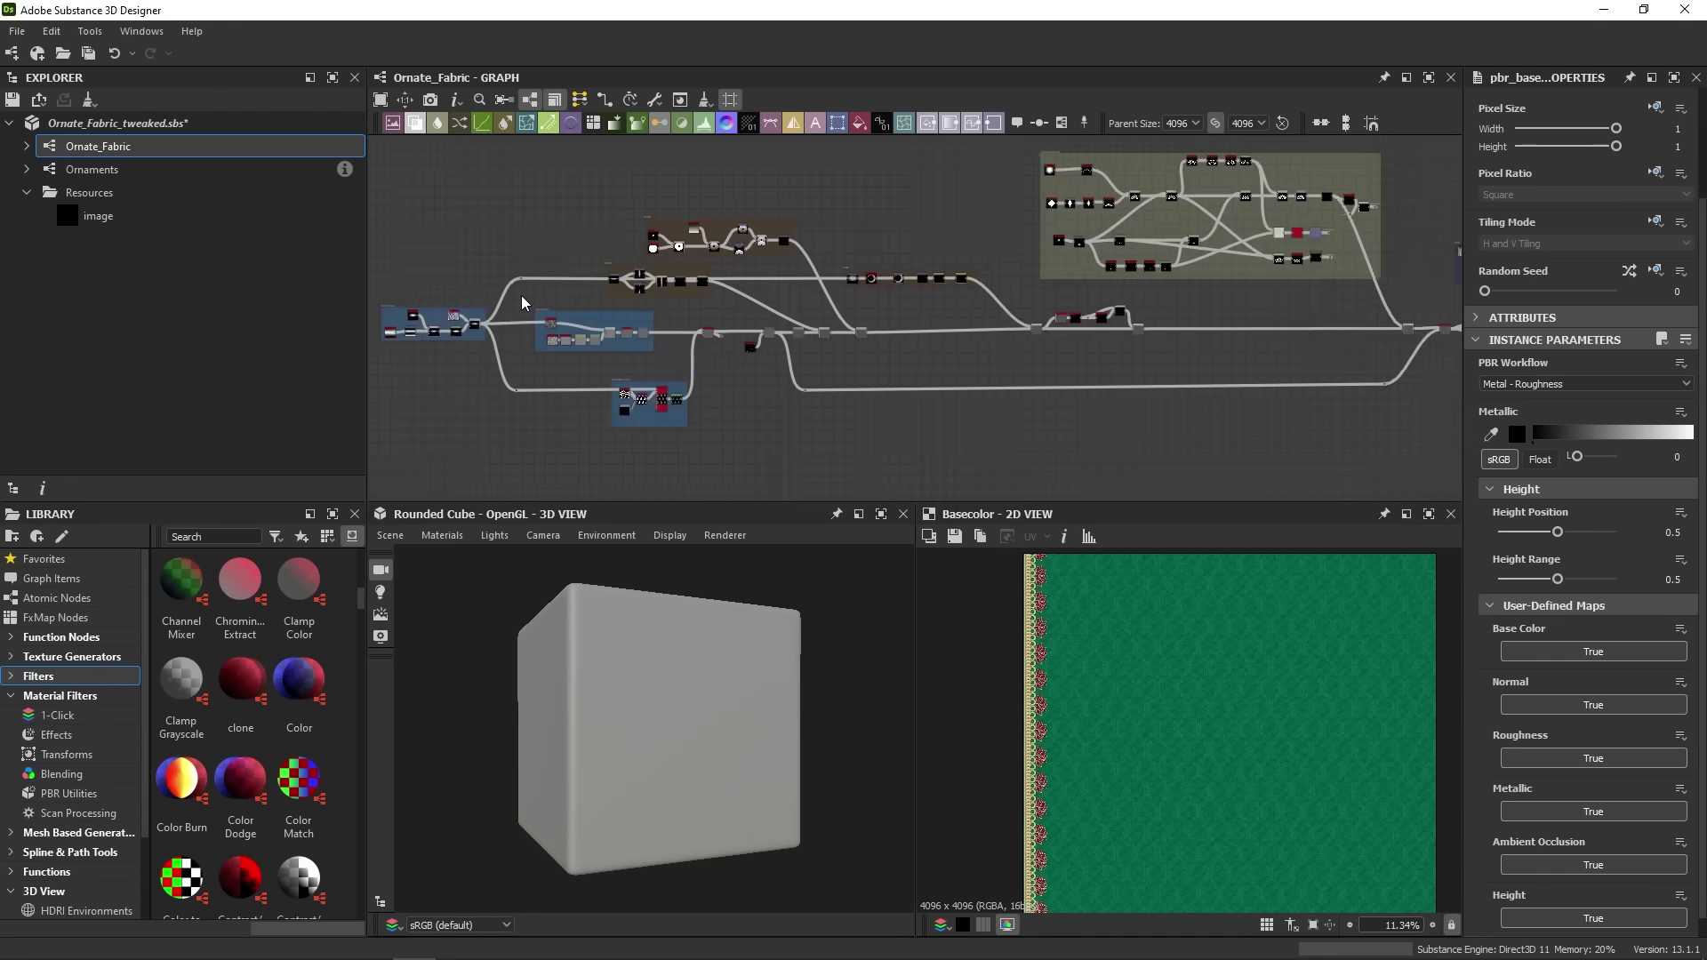
middle_click_drag(532, 302, 600, 295)
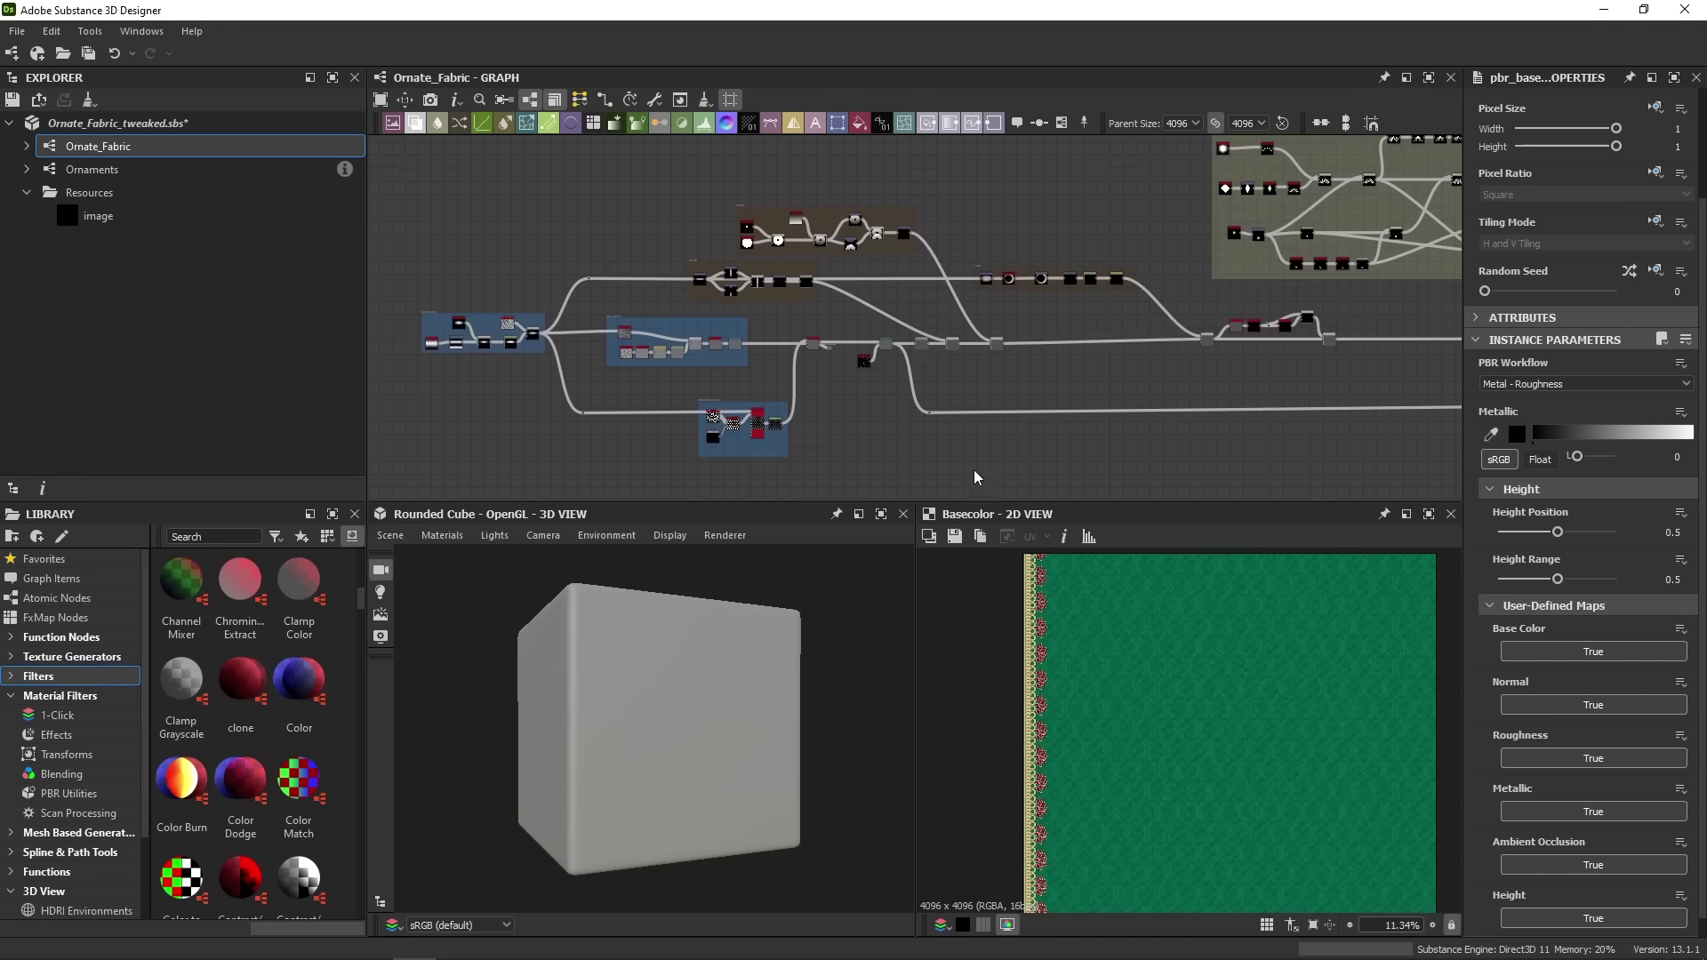
middle_click_drag(978, 477, 812, 374)
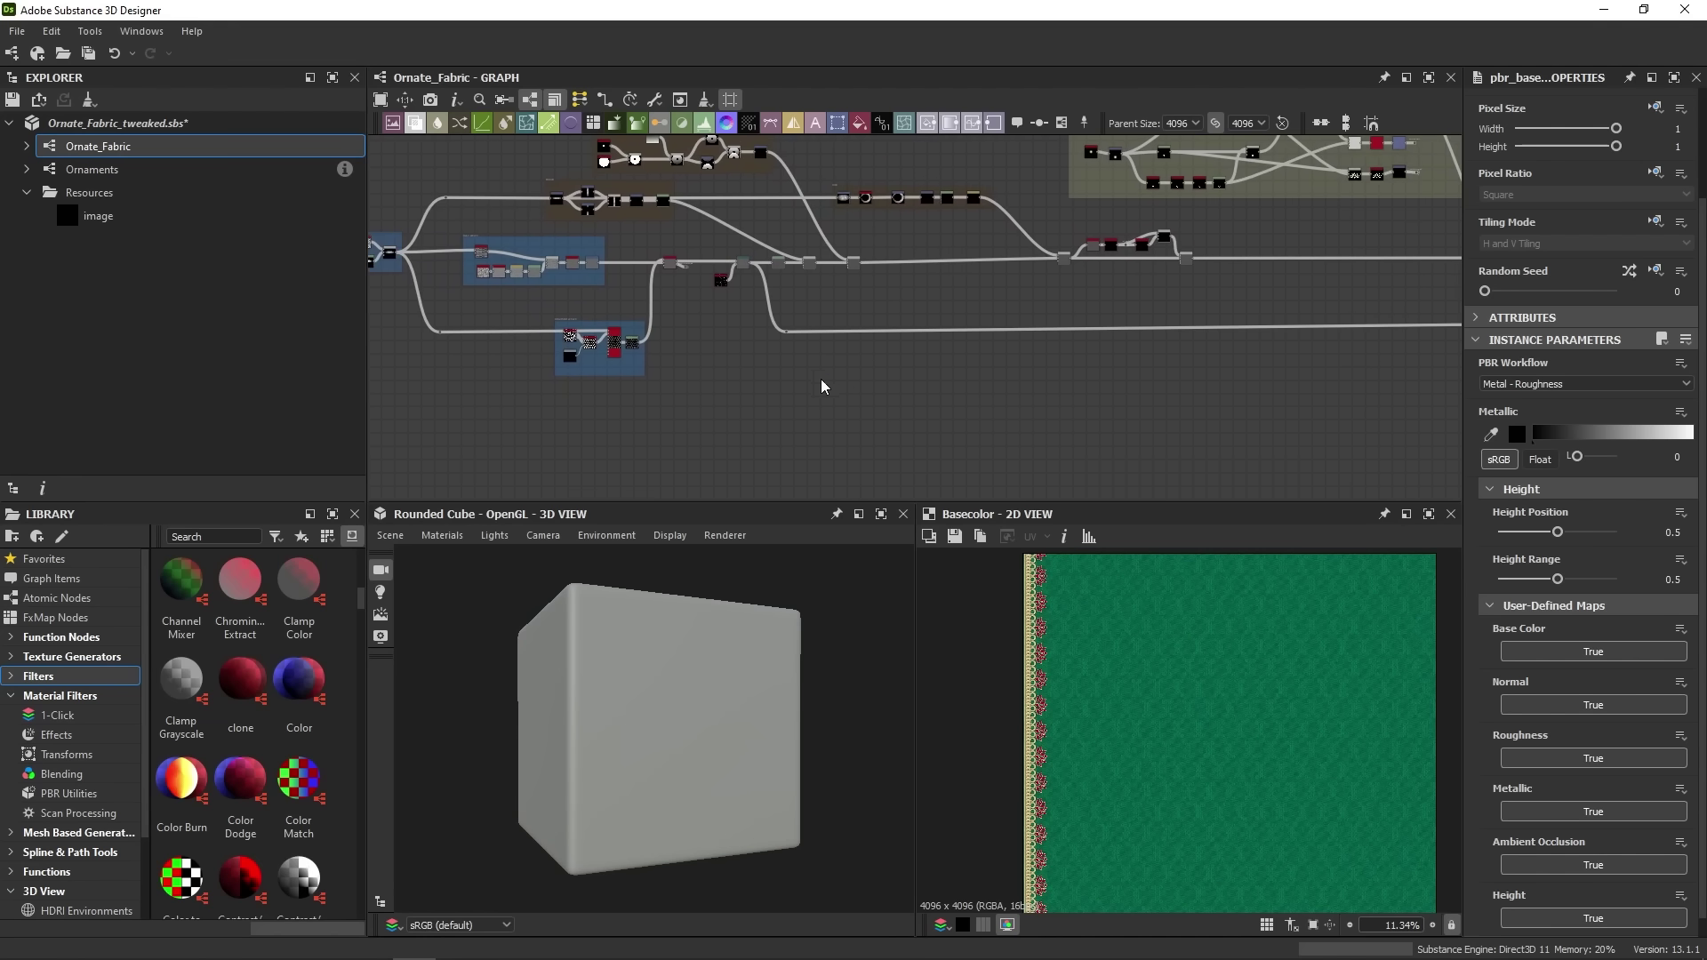
middle_click_drag(926, 397, 880, 402)
scroll(883, 409, "down", 5)
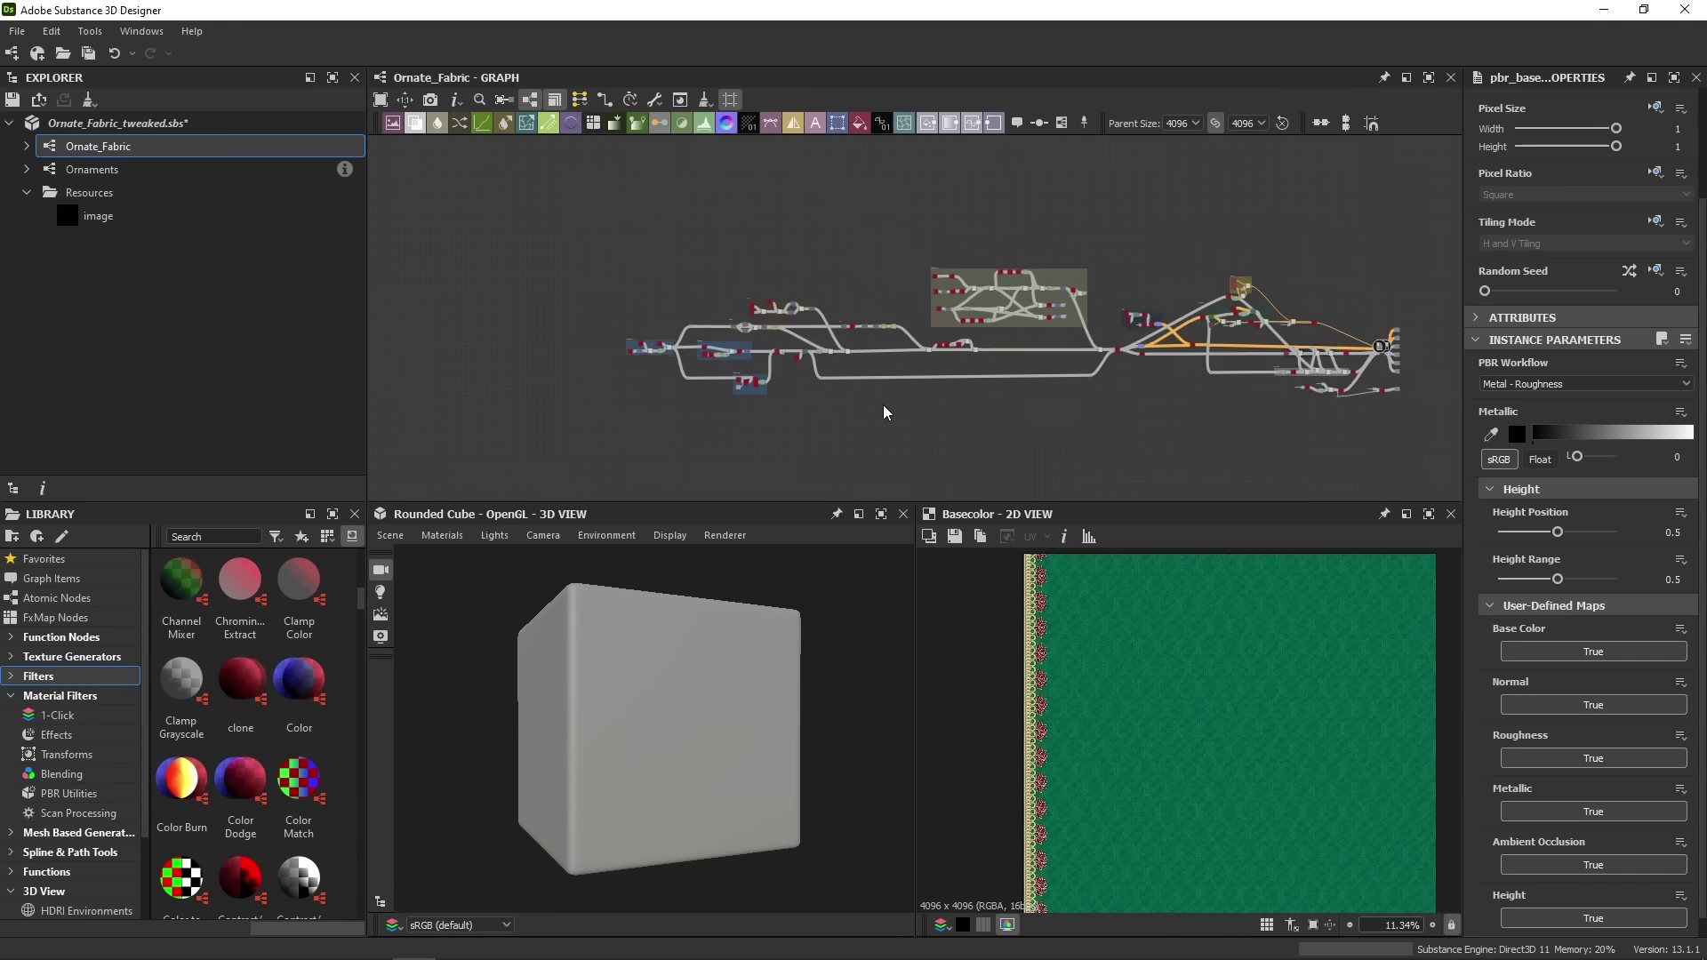
middle_click_drag(907, 457, 904, 220)
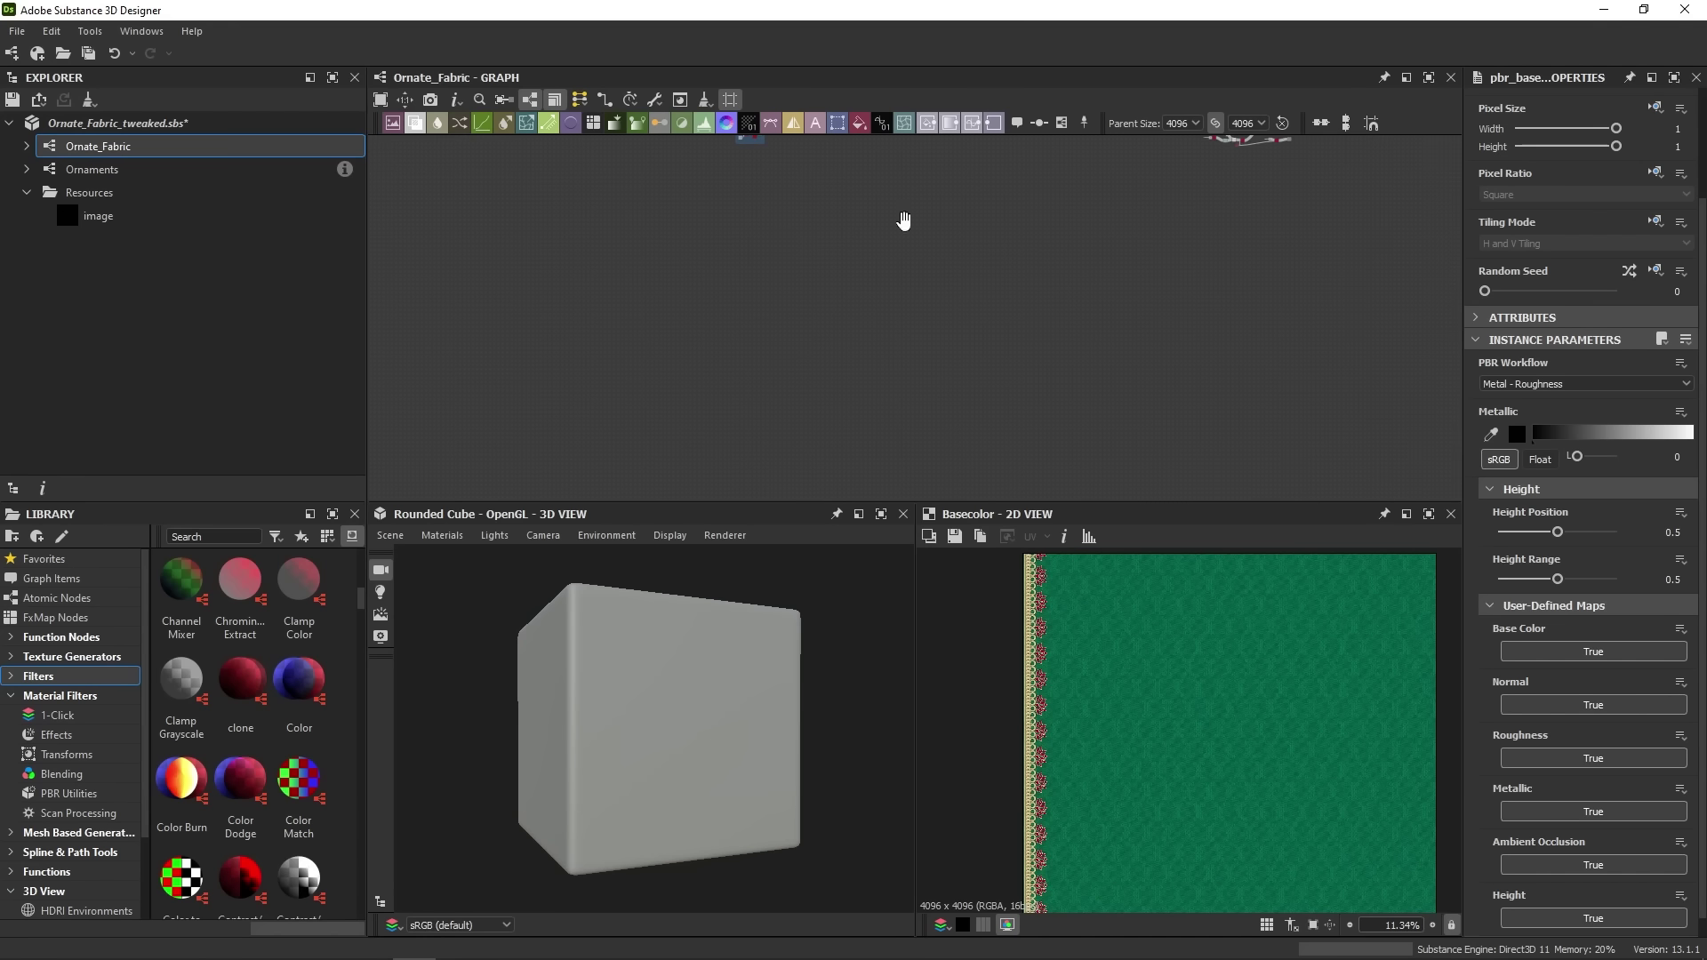
key("f")
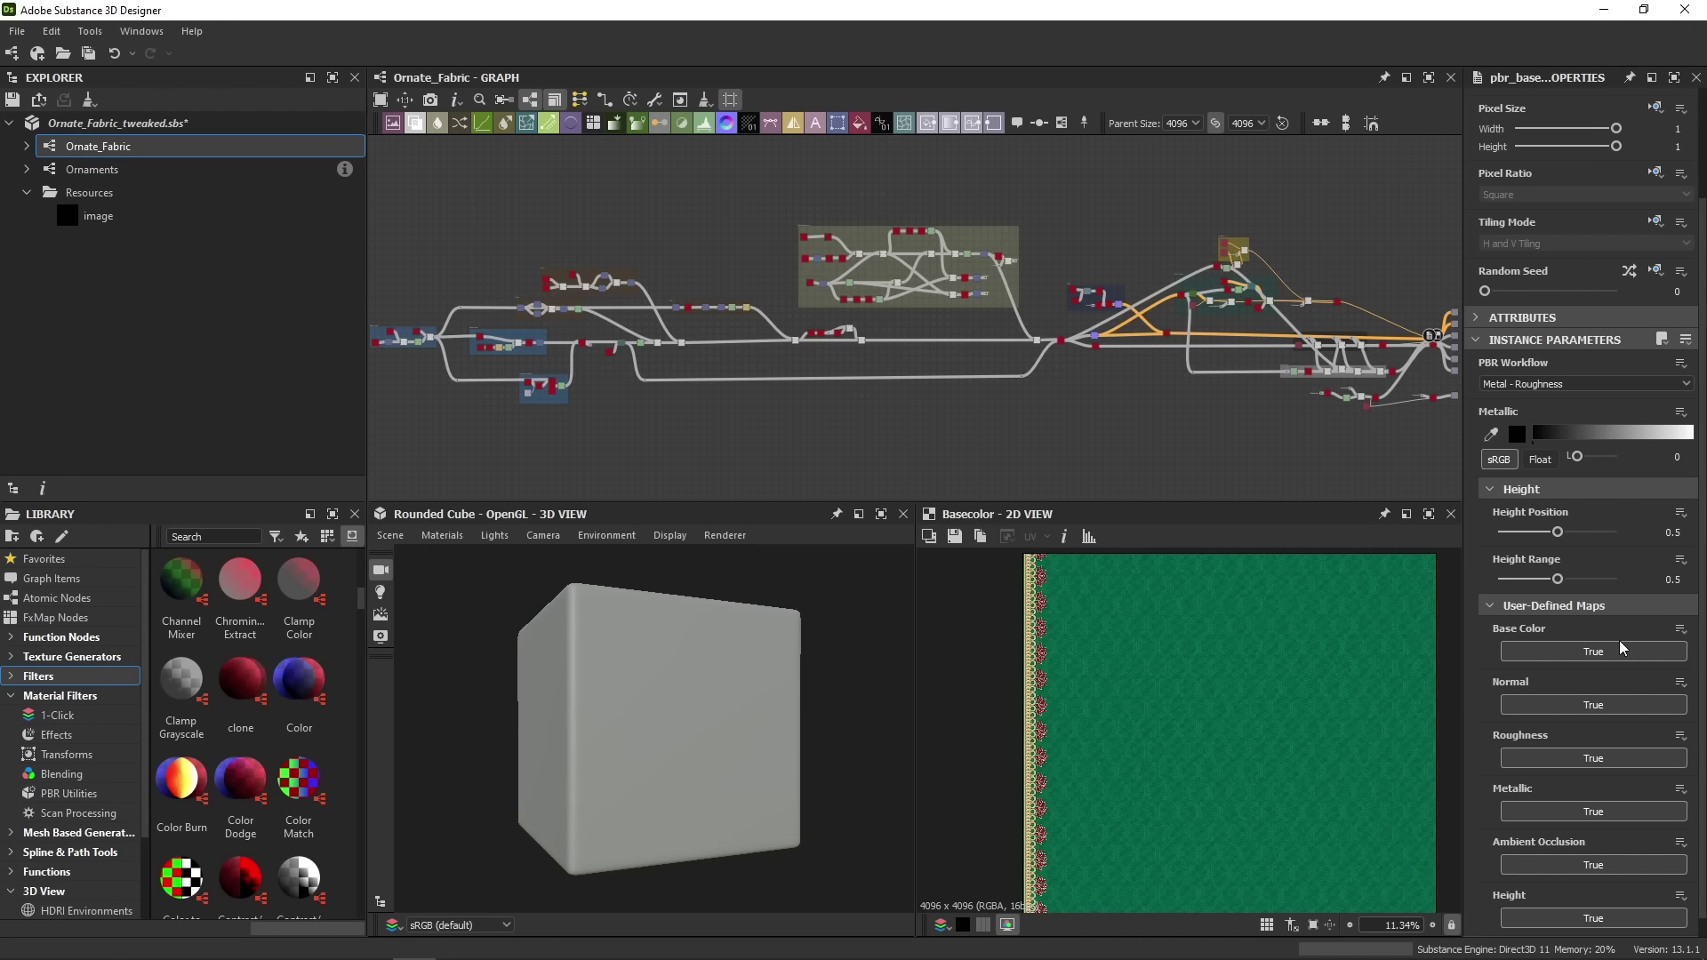
Review the base parameters, instance parameters and user-defined maps of the PBR base material node.
scroll(1635, 498, "up", 3)
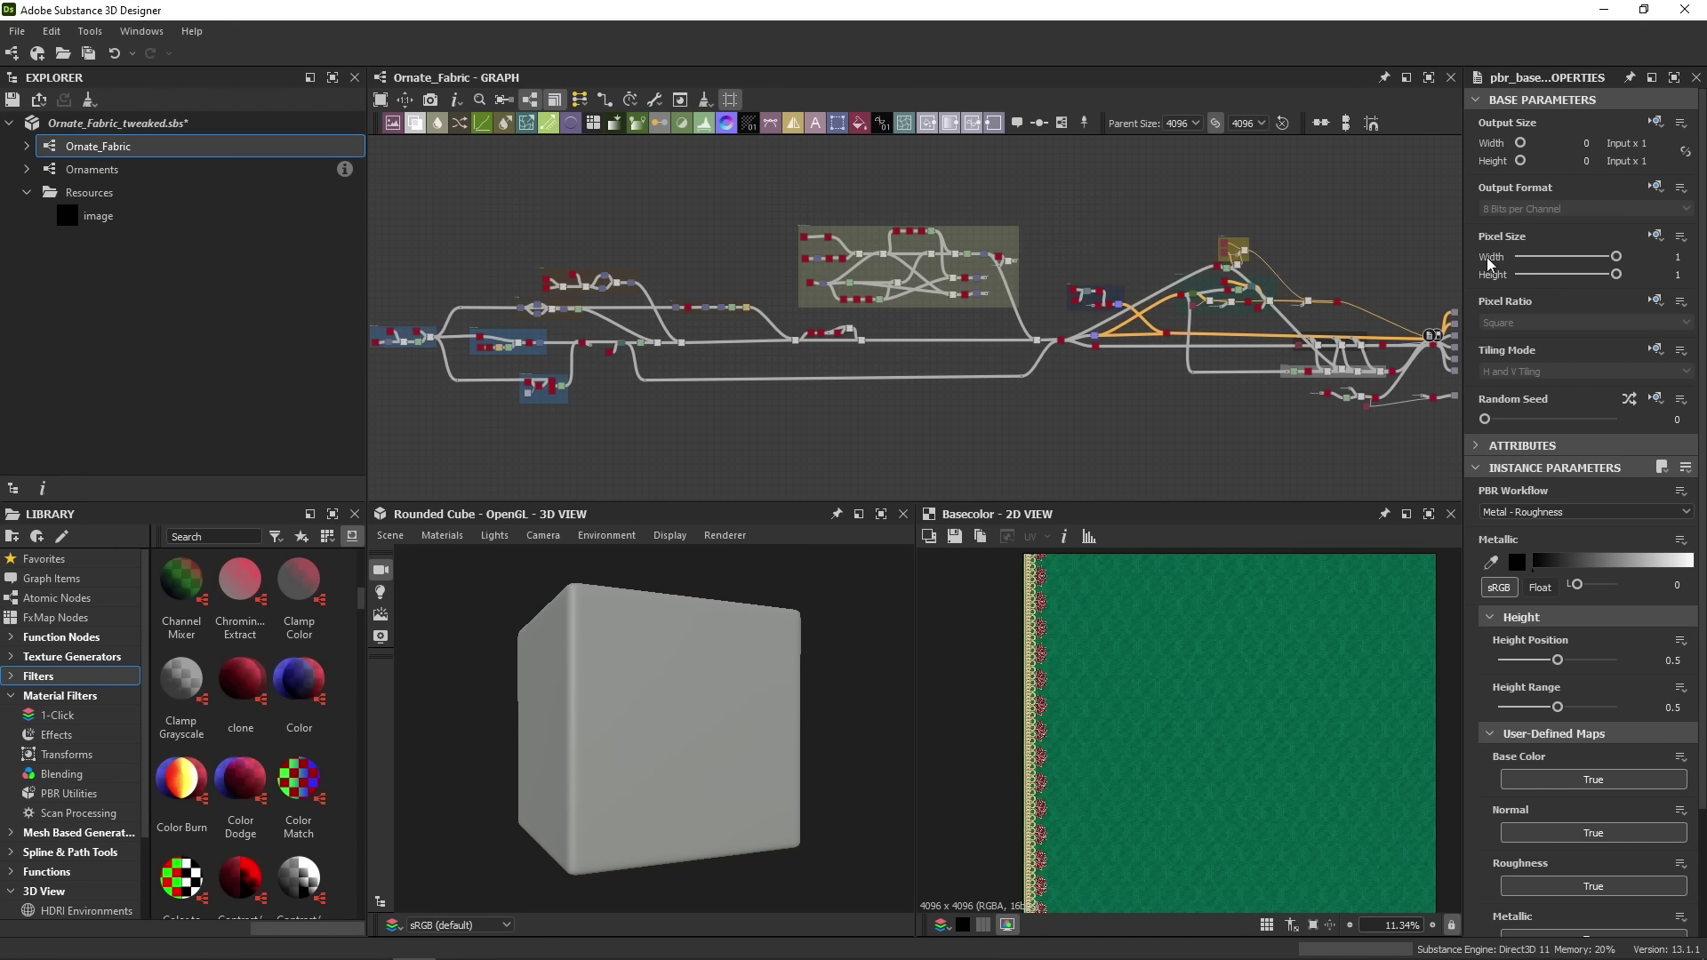
scroll(1490, 472, "down", 2)
scroll(1481, 480, "down", 2)
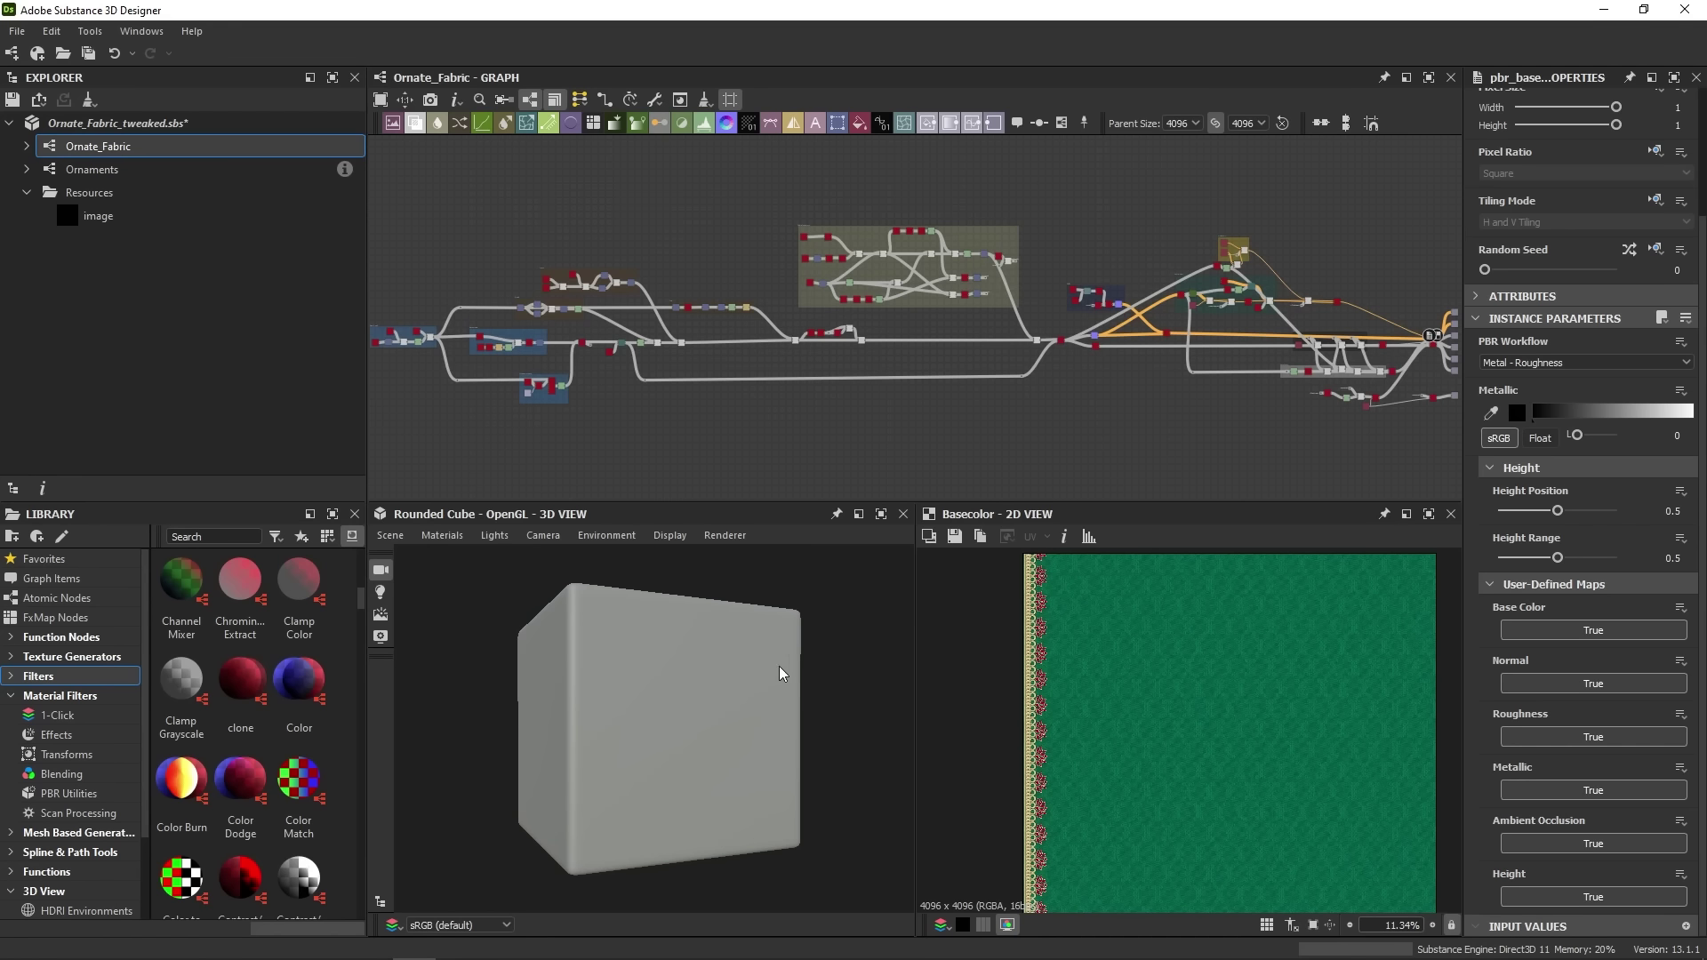
Switch the 3D preview mesh to Cloth.
left_click_drag(779, 665, 793, 717)
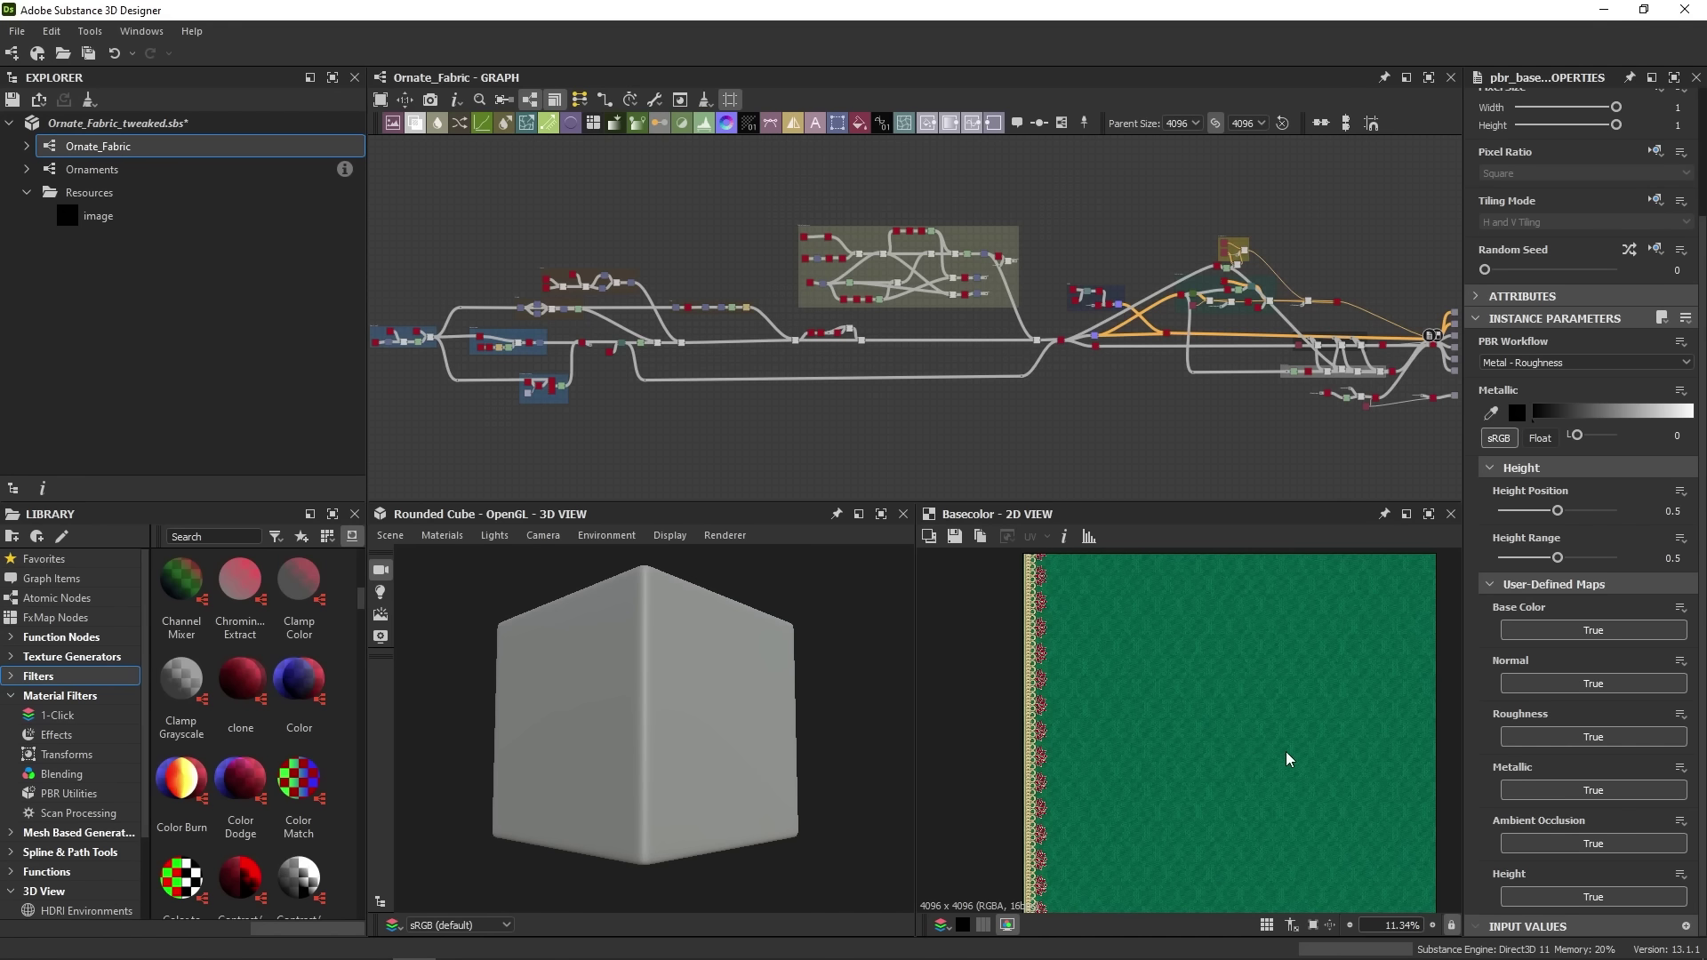
mouse_move(599, 619)
left_mouse_down()
mouse_move(586, 707)
mouse_move(768, 716)
mouse_move(714, 582)
mouse_move(584, 625)
mouse_move(707, 583)
mouse_move(629, 589)
mouse_move(614, 621)
left_mouse_up()
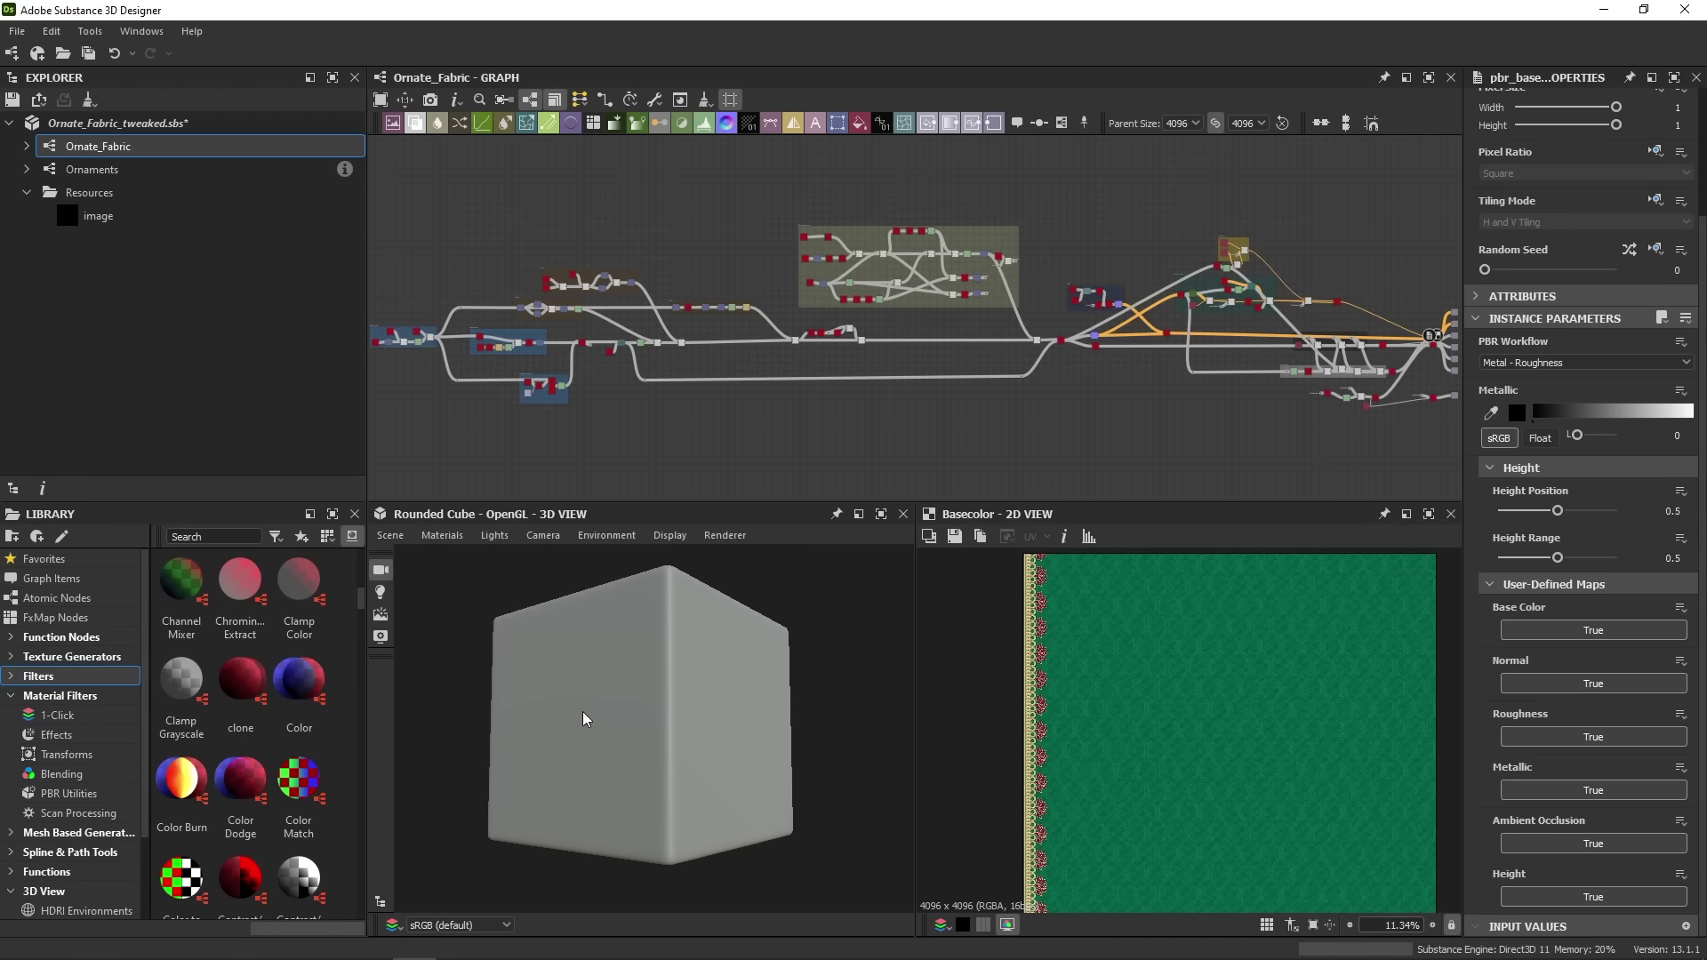
mouse_move(623, 722)
left_mouse_down()
mouse_move(778, 749)
mouse_move(670, 764)
mouse_move(583, 729)
mouse_move(611, 729)
mouse_move(608, 696)
mouse_move(648, 722)
mouse_move(584, 723)
mouse_move(686, 850)
mouse_move(633, 670)
mouse_move(667, 766)
mouse_move(644, 708)
left_mouse_up()
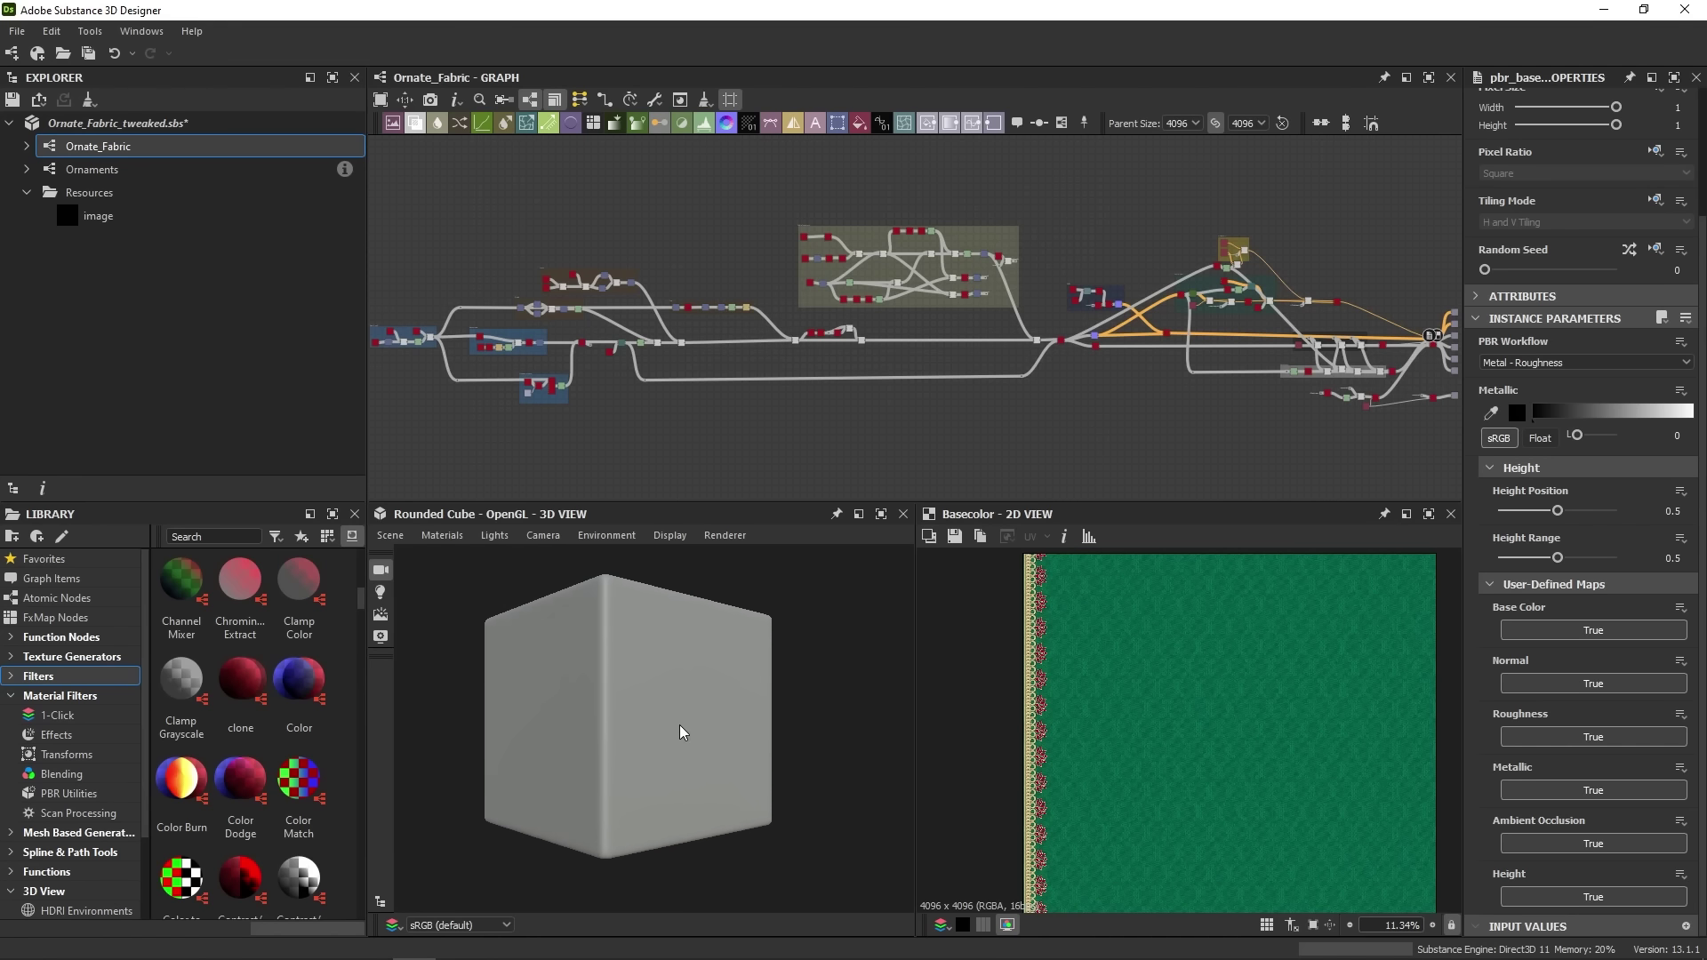
mouse_move(698, 729)
right_mouse_down("ctrl+shift")
mouse_move(715, 734)
mouse_move(650, 741)
mouse_move(791, 761)
mouse_move(621, 795)
mouse_move(766, 805)
mouse_move(718, 808)
right_mouse_up("ctrl+shift")
mouse_move(733, 697)
left_mouse_down()
mouse_move(798, 754)
mouse_move(829, 724)
mouse_move(749, 707)
left_mouse_up()
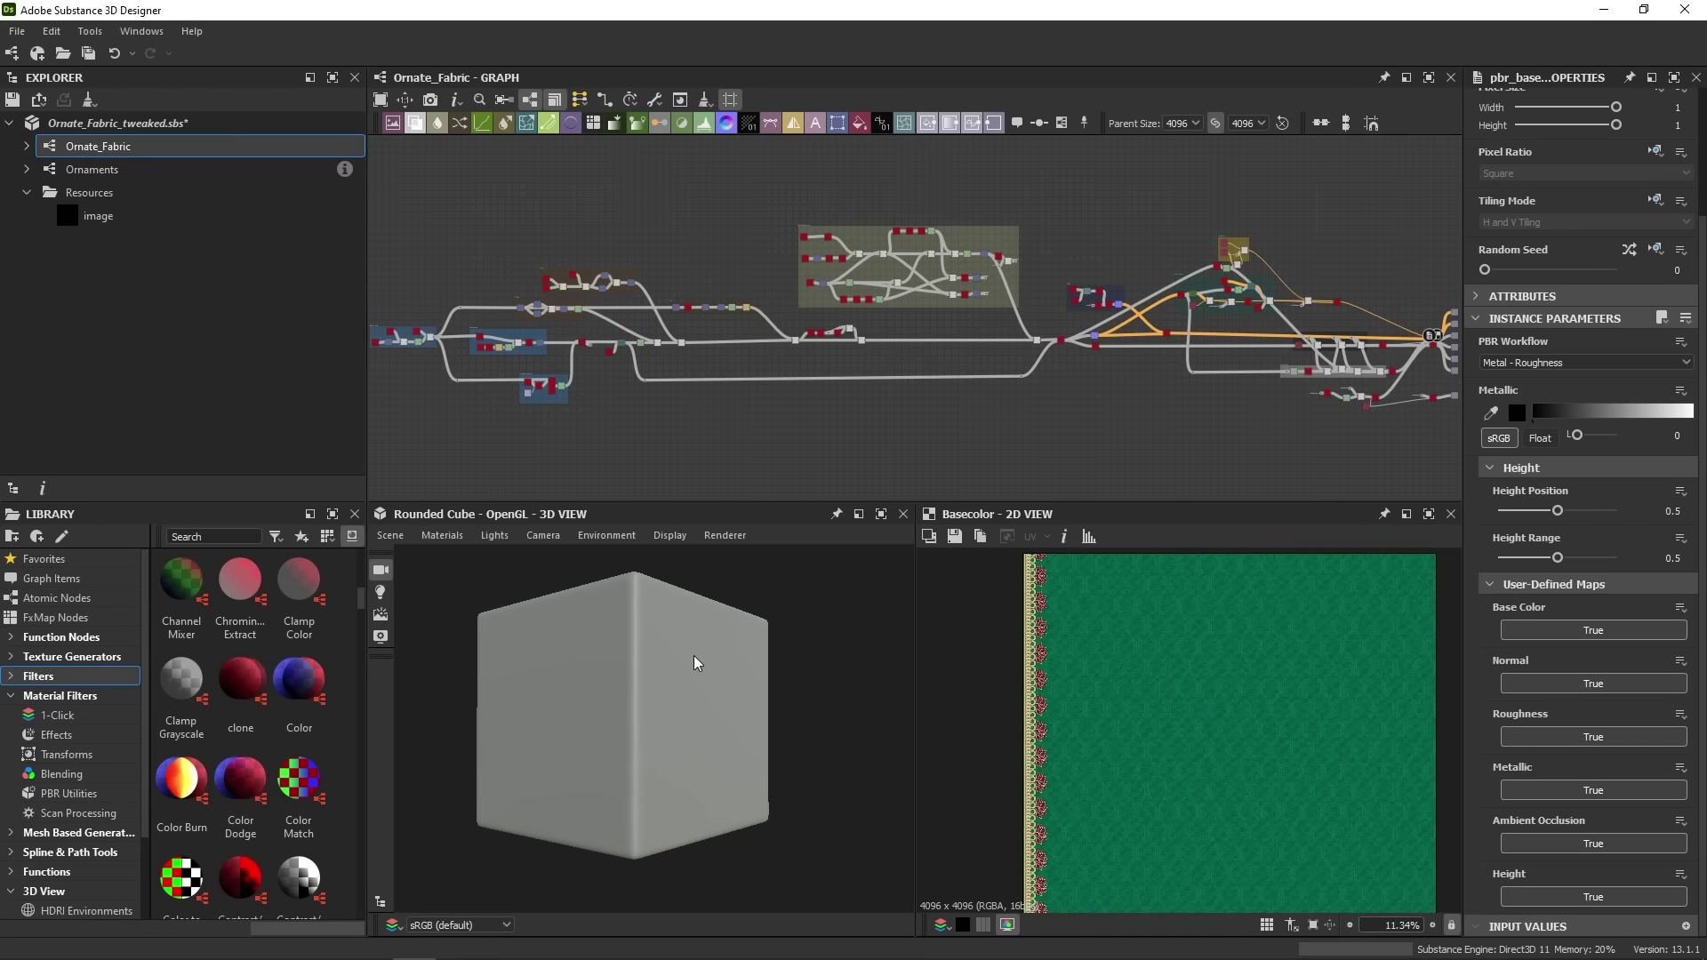
mouse_move(629, 626)
left_mouse_down()
mouse_move(601, 620)
mouse_move(625, 616)
left_mouse_up()
left_click(395, 540)
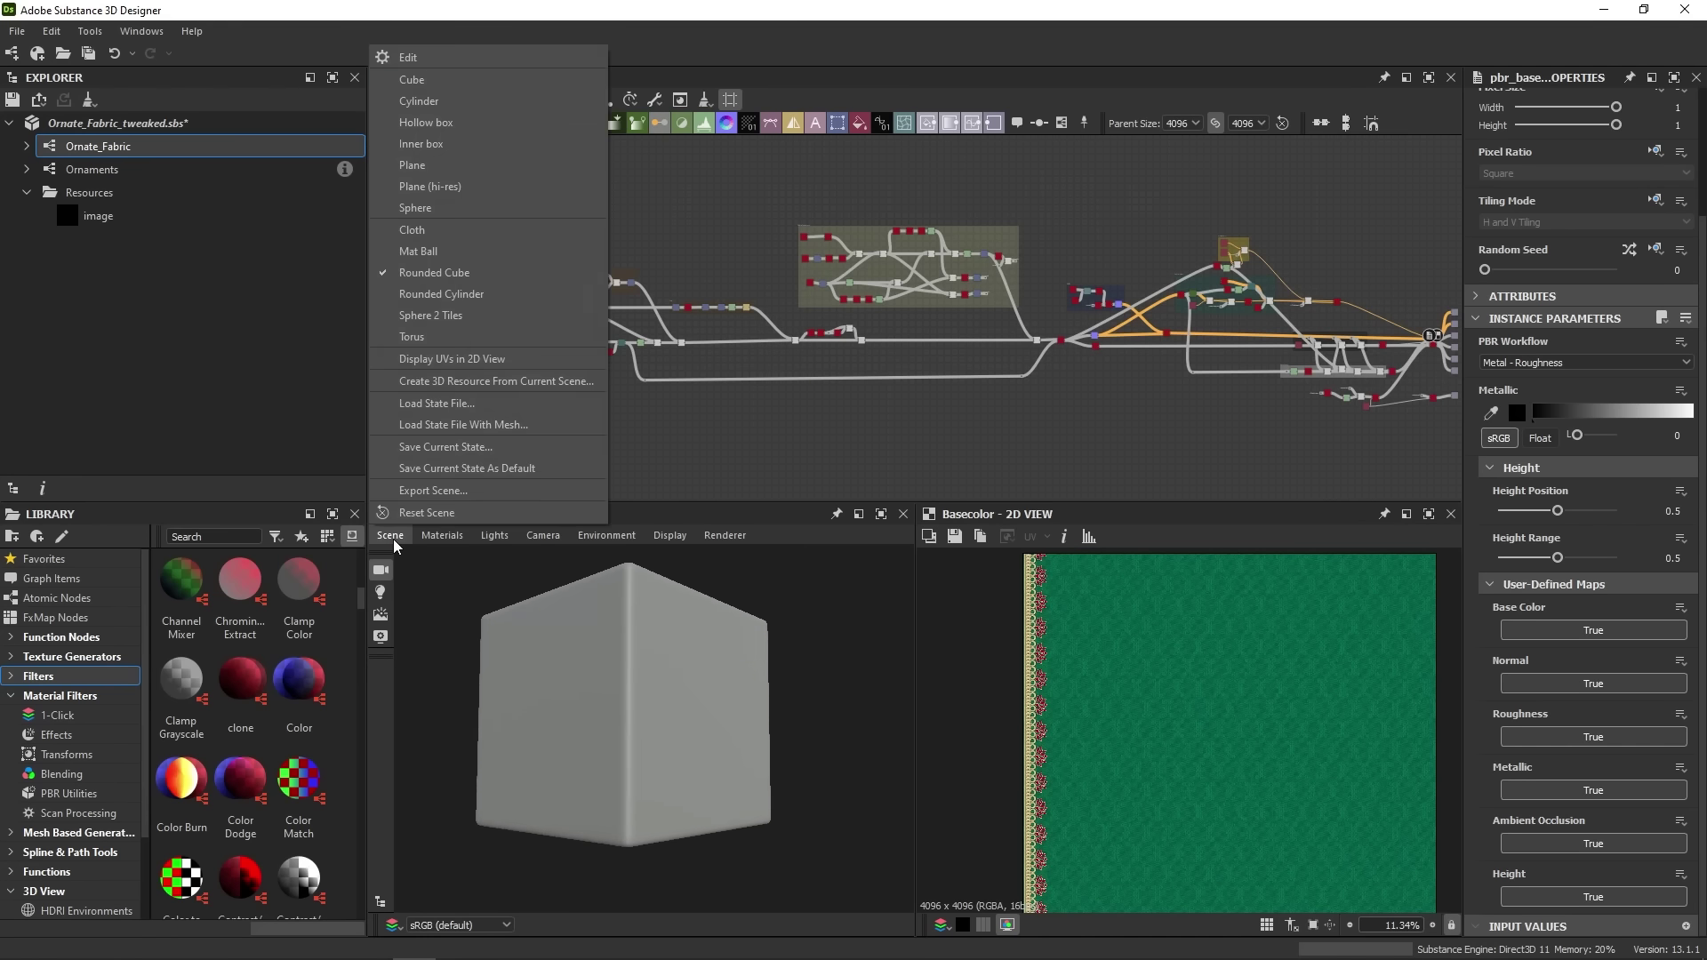
left_click(459, 232)
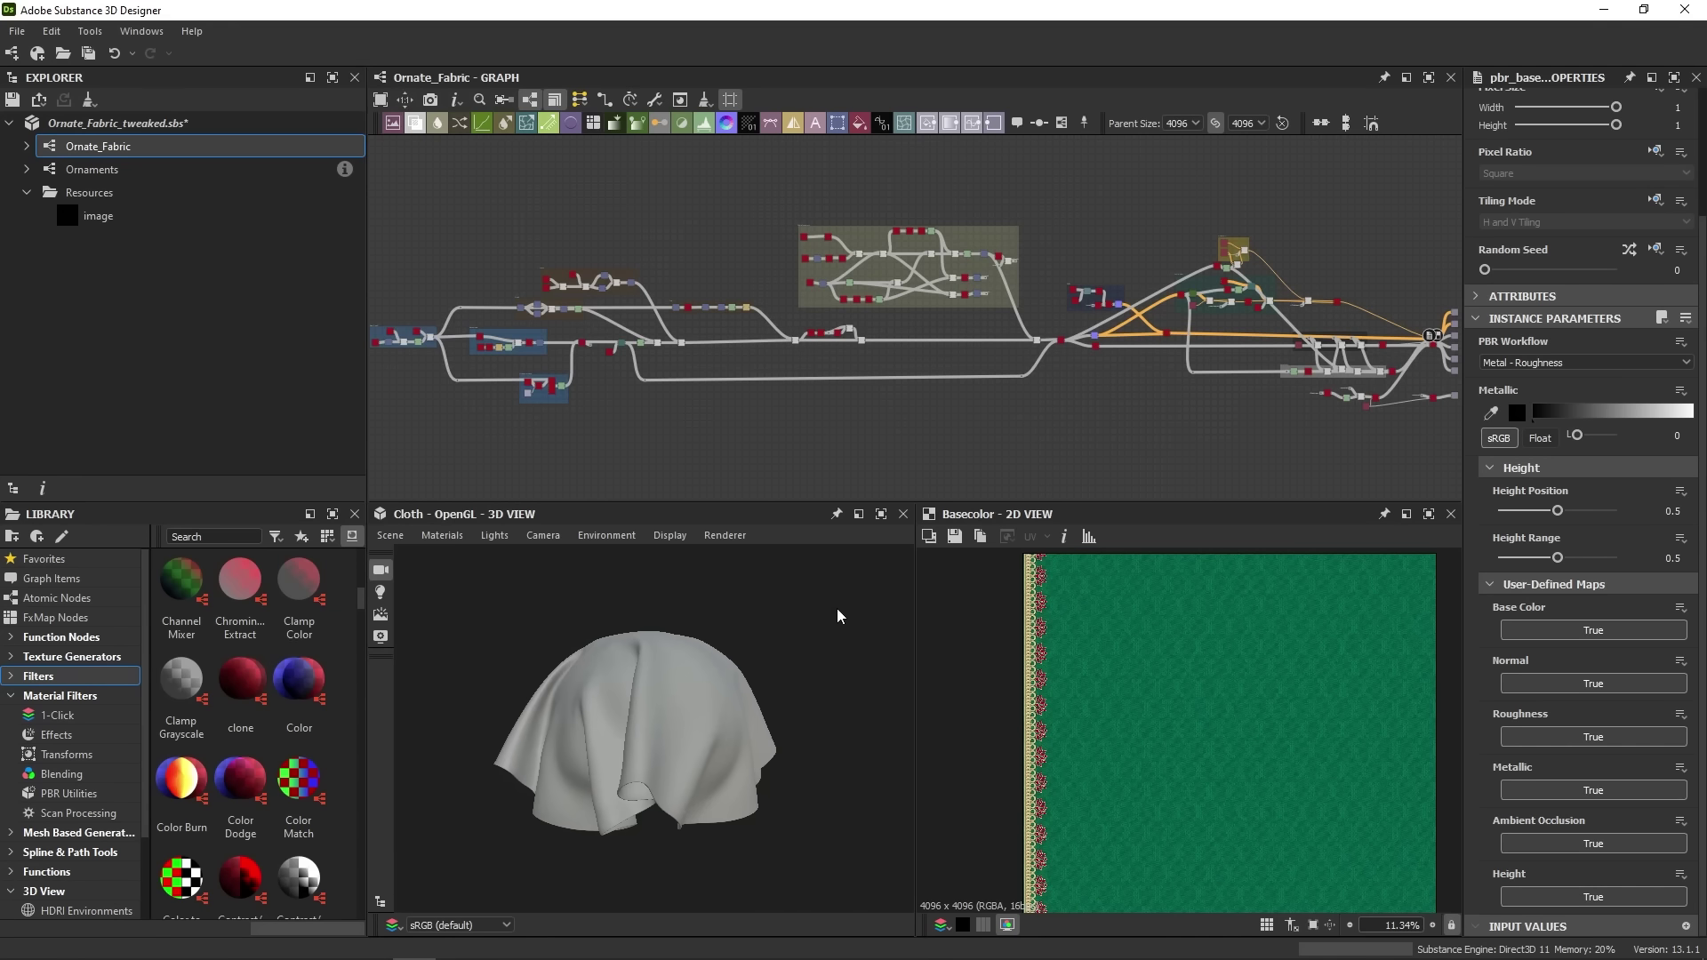
Examine the gold trim, red flower ornaments and green fabric of the basecolor texture up close.
middle_click_drag(1288, 760, 1257, 716)
scroll(1102, 658, "up", 5)
middle_click_drag(1105, 648, 1246, 678)
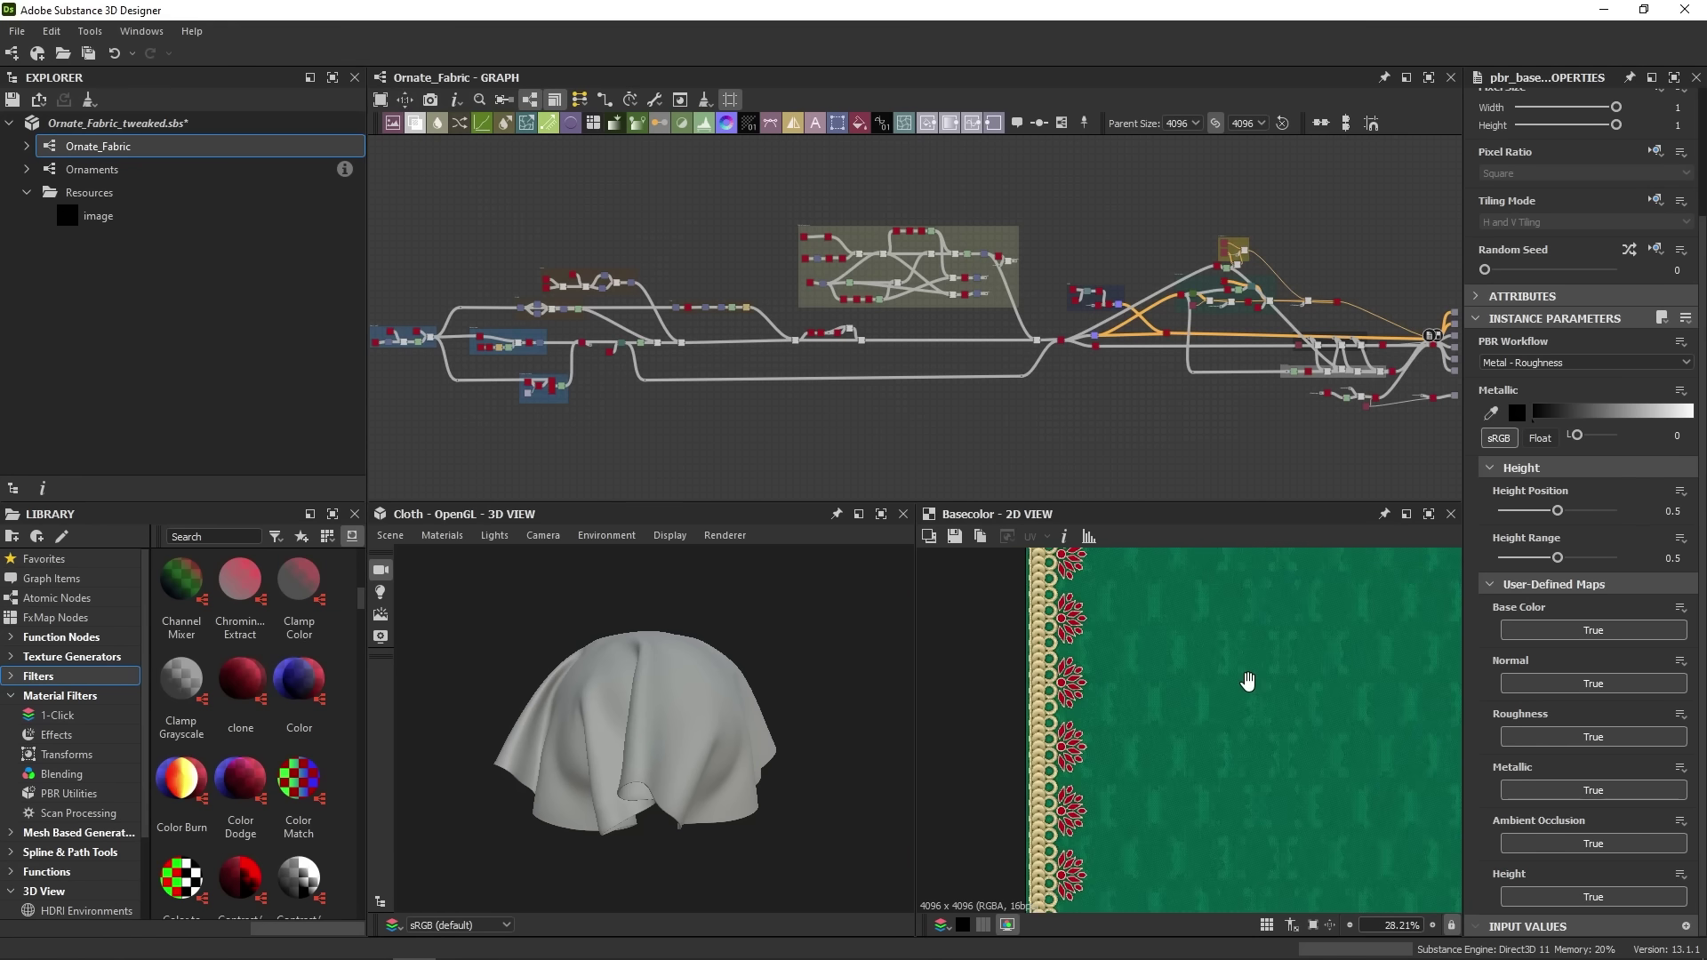
scroll(1170, 800, "up", 3)
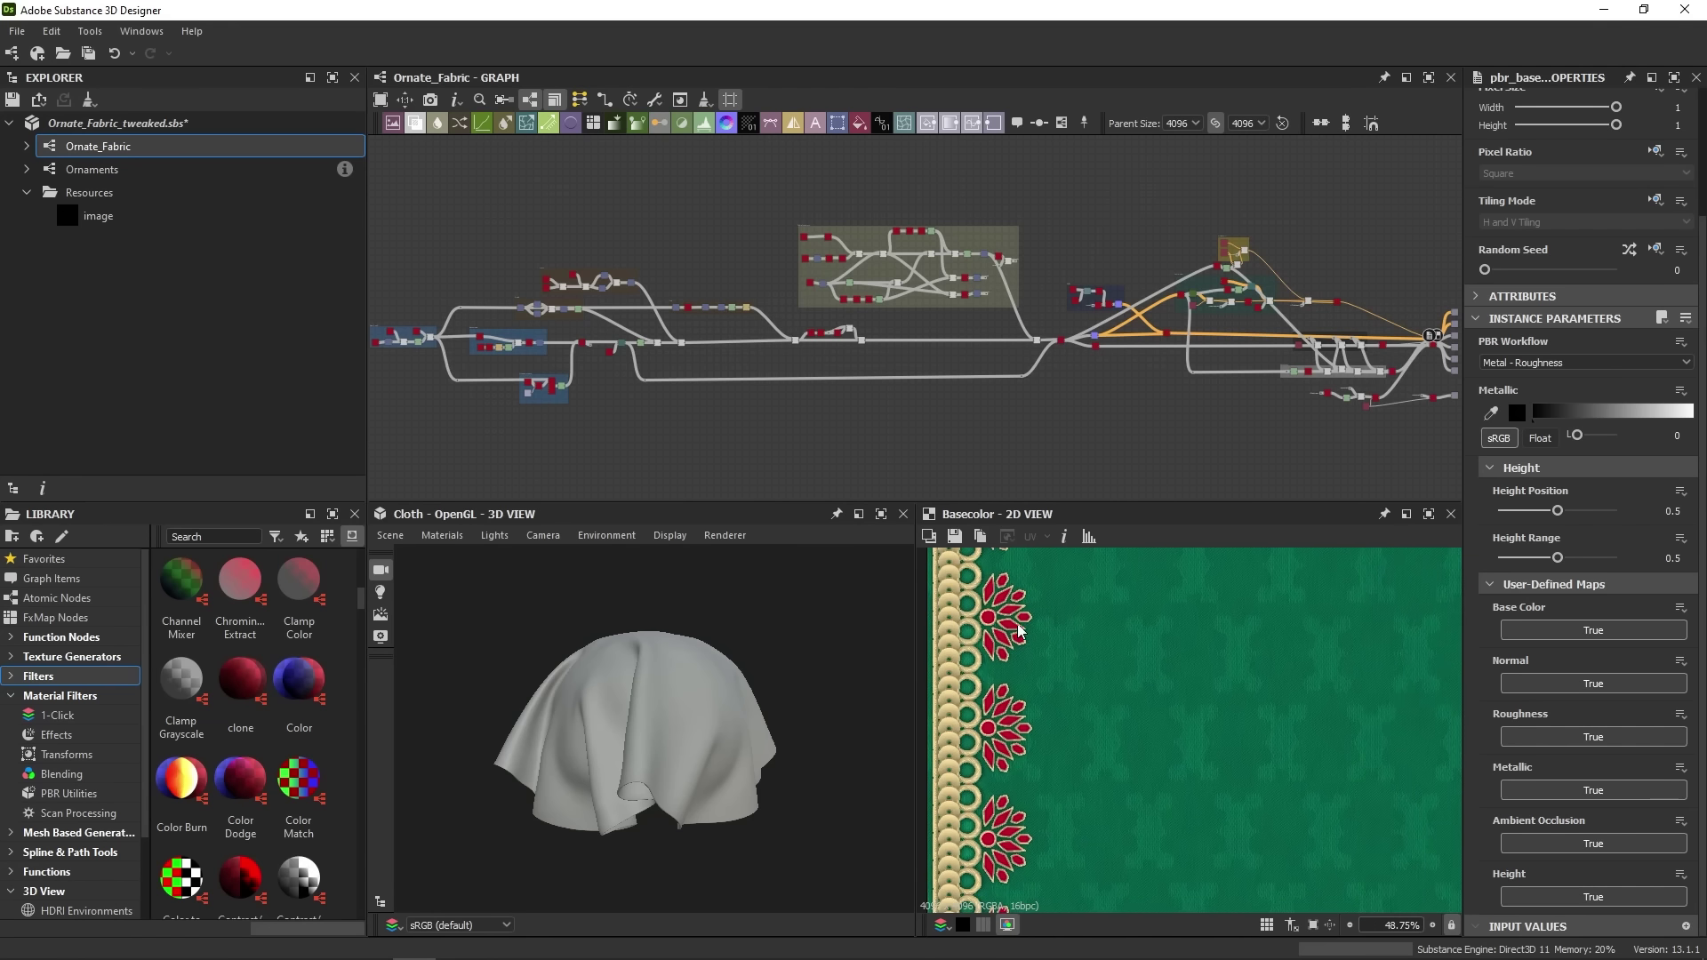
middle_click_drag(1077, 701, 1129, 694)
scroll(1128, 694, "up", 6)
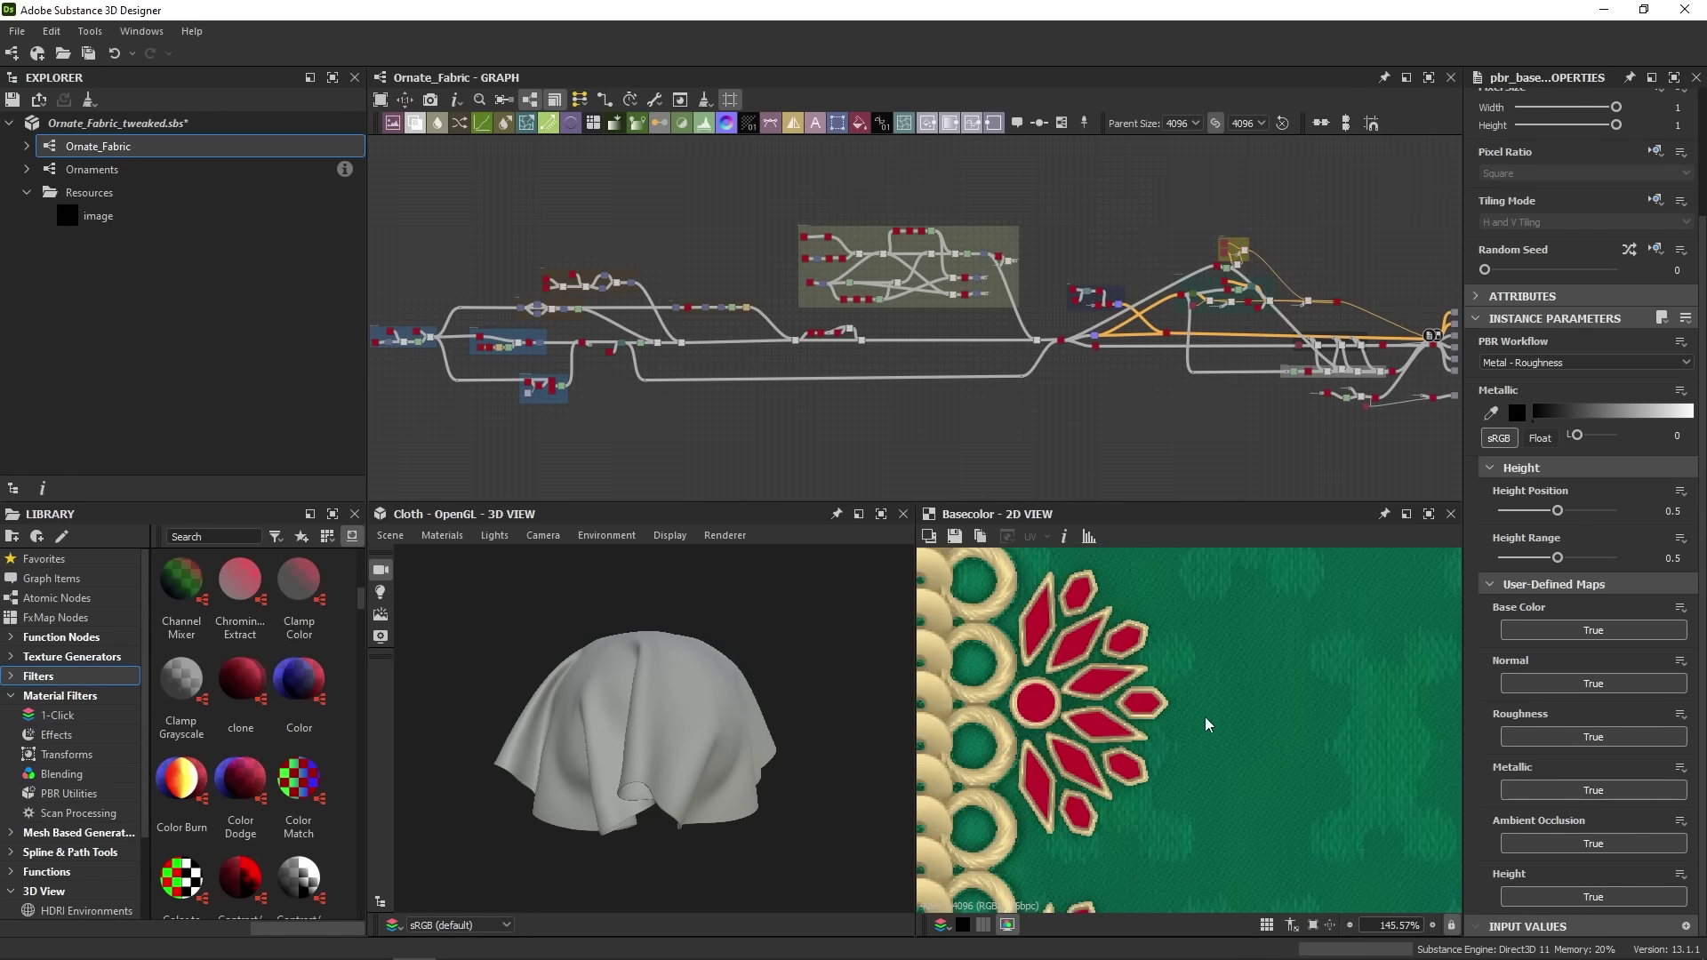
scroll(1207, 807, "down", 5)
middle_click_drag(1227, 798, 1058, 686)
scroll(1181, 717, "down", 9)
middle_click_drag(1261, 735, 1131, 727)
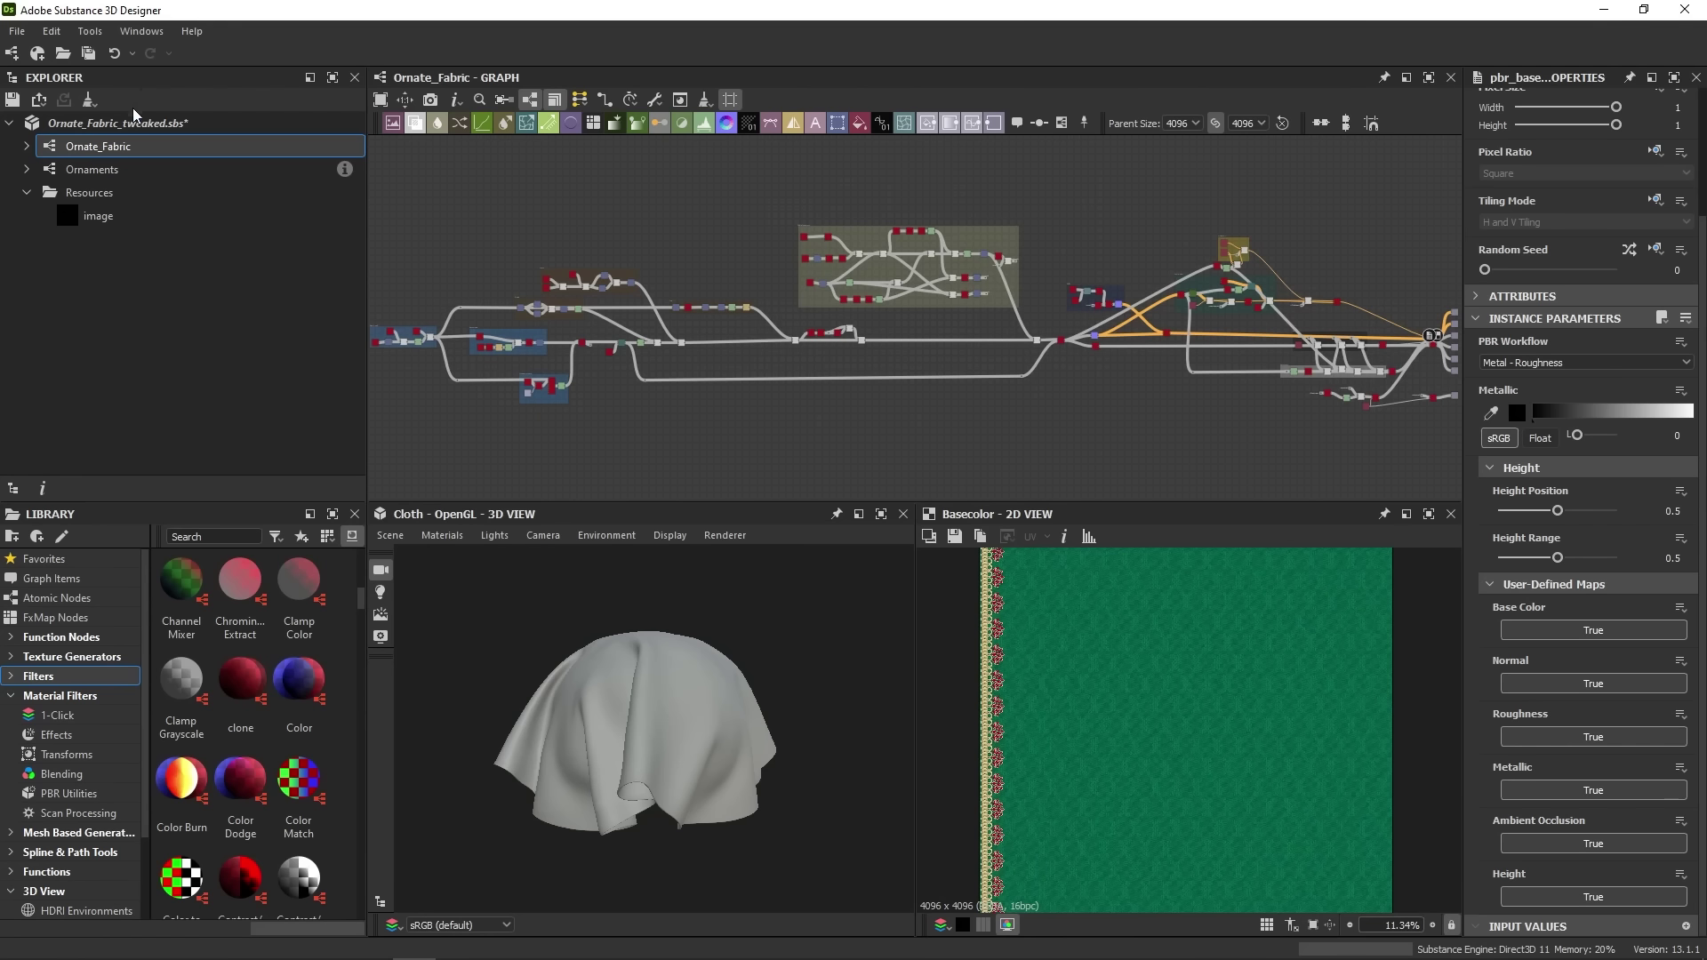
Collapse the Ornate_Fabric_tweaked.sbs package in the Explorer.
double_click(116, 125)
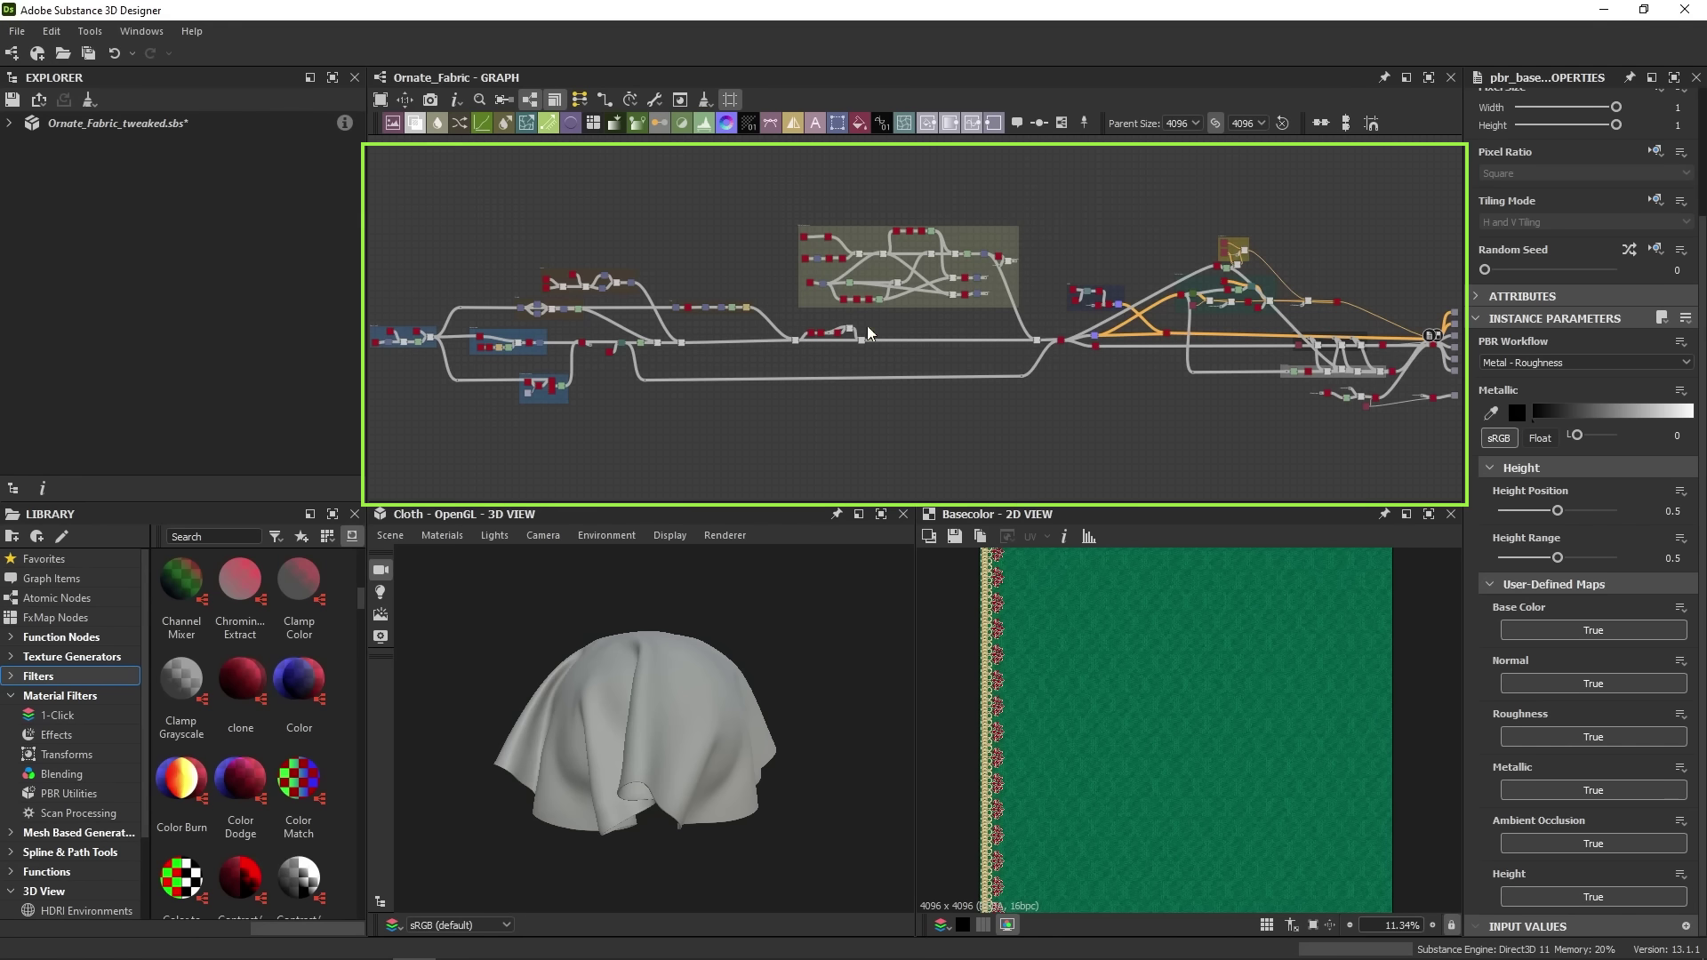
middle_click_drag(1217, 271, 1089, 237)
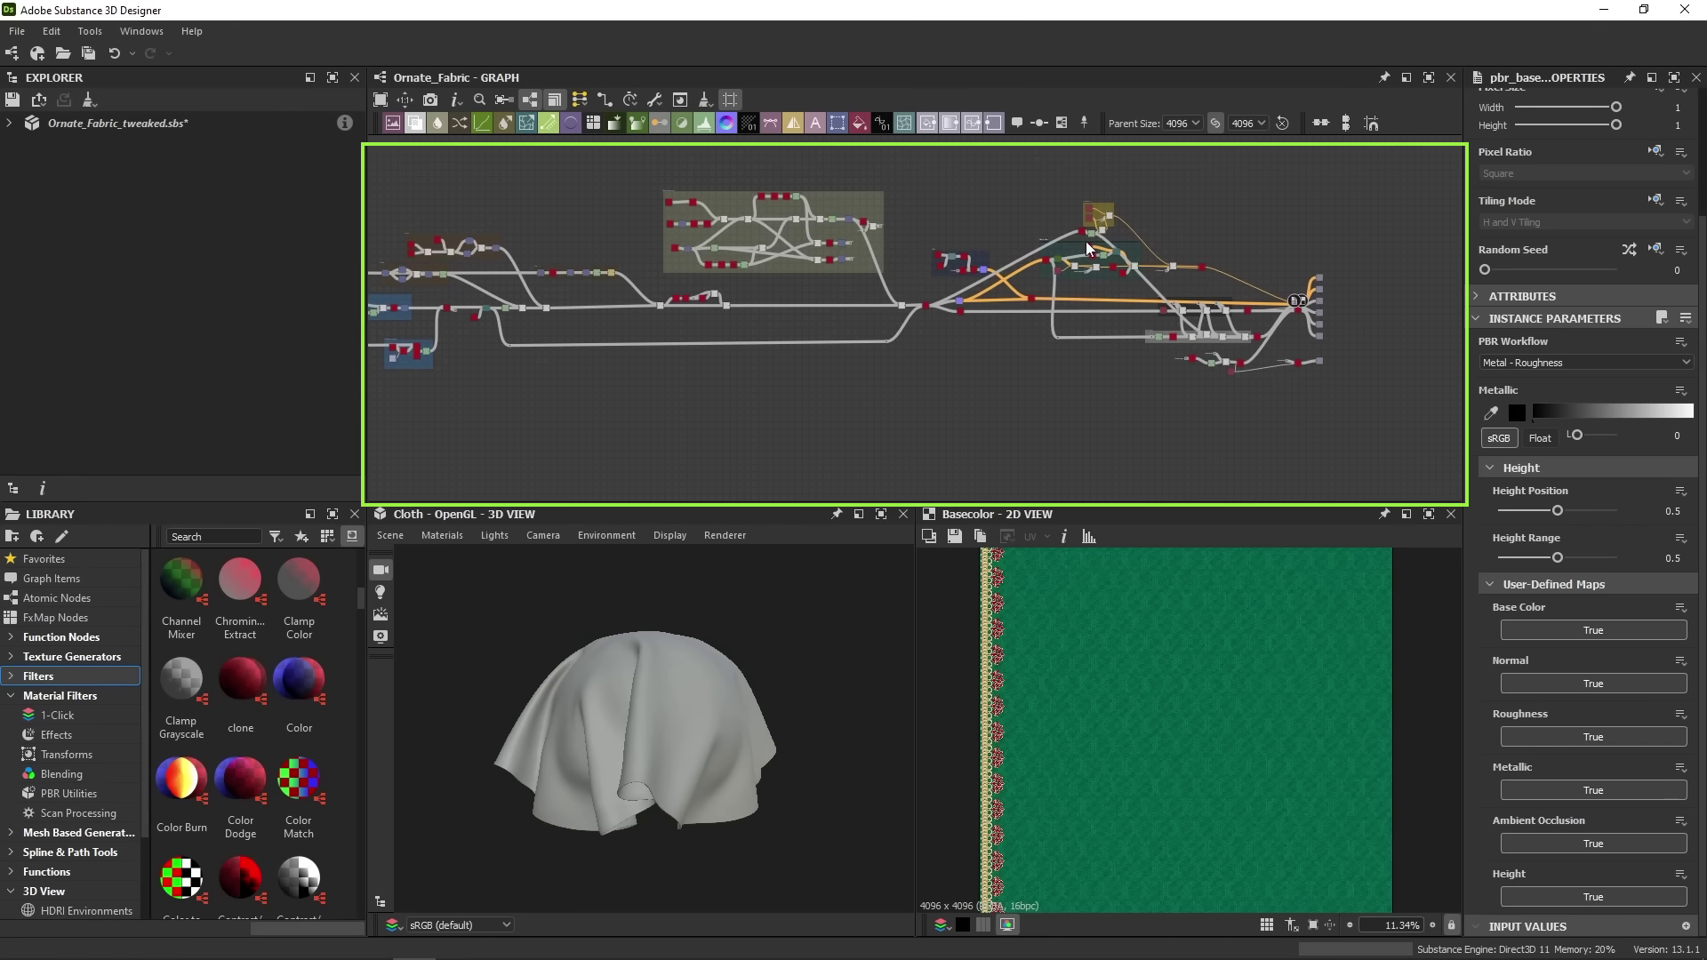